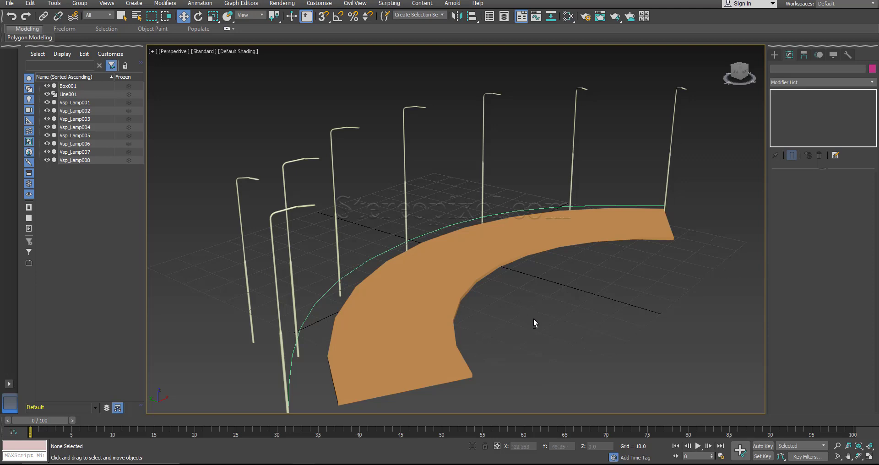
# - Orbit and zoom around the road scene and select lamp post Vsp_Lamp001
pyautogui.keyDown('alt'); pyautogui.moveTo(534, 319); pyautogui.dragTo(342, 315, button='middle'); pyautogui.keyUp('alt')
pyautogui.scroll(-3, 503, 318)
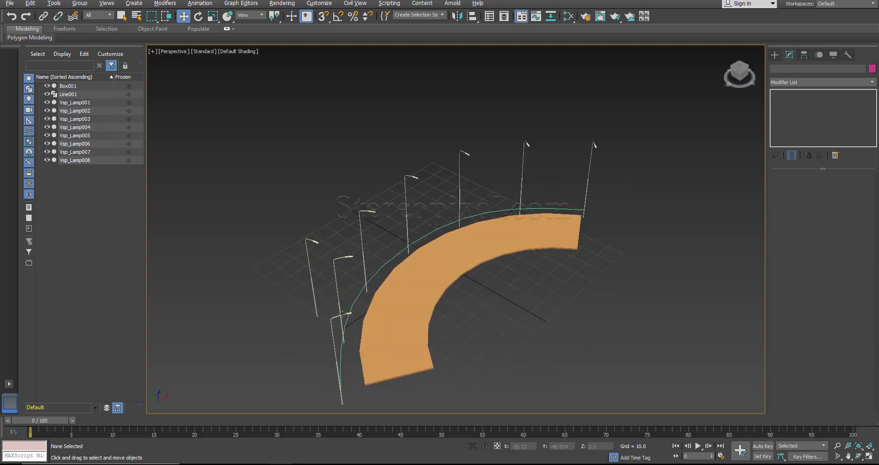
pyautogui.click(308, 289)
pyautogui.keyDown('alt'); pyautogui.moveTo(476, 327); pyautogui.dragTo(486, 323, button='middle'); pyautogui.keyUp('alt')
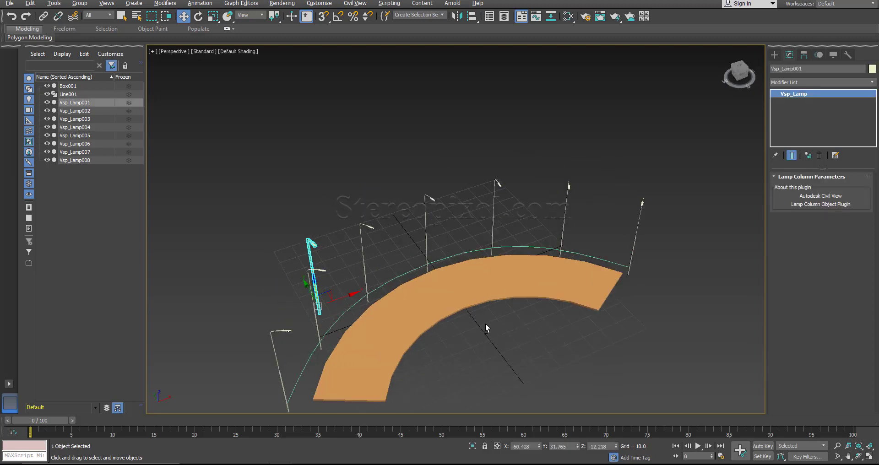
pyautogui.moveTo(509, 296); pyautogui.dragTo(363, 305, button='middle')
# - Select Line001 and Box001, then marquee-select lamps Vsp_Lamp002–008
pyautogui.click(326, 296)
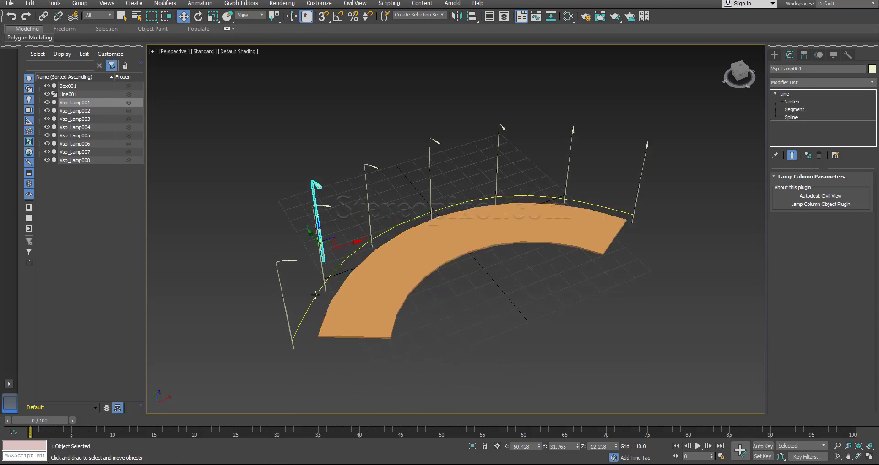
pyautogui.click(774, 93)
pyautogui.click(418, 283)
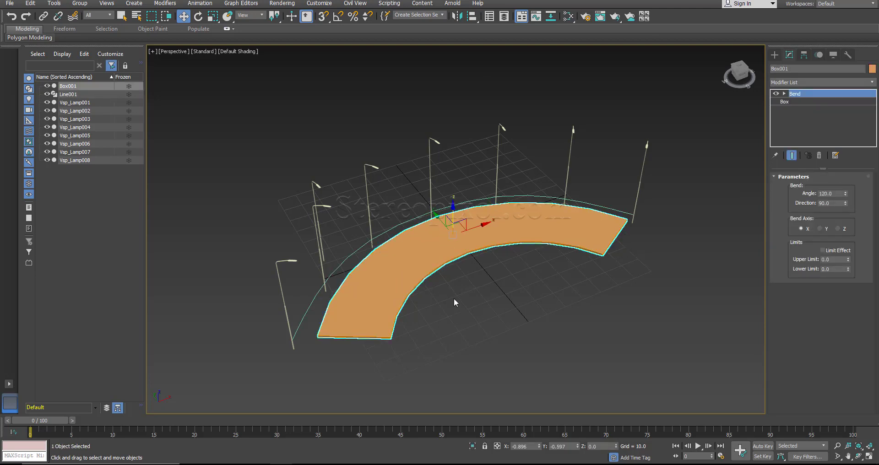
pyautogui.keyDown('alt'); pyautogui.moveTo(470, 343); pyautogui.dragTo(602, 258, button='middle'); pyautogui.keyUp('alt')
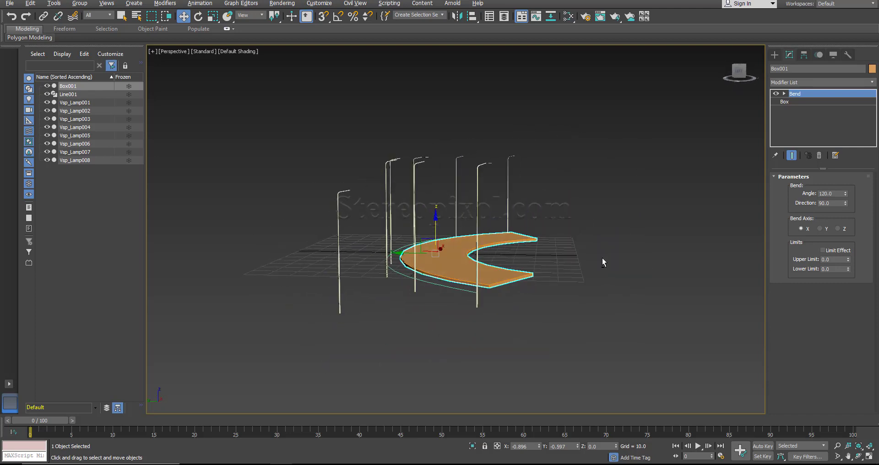
pyautogui.moveTo(382, 187); pyautogui.dragTo(381, 186)
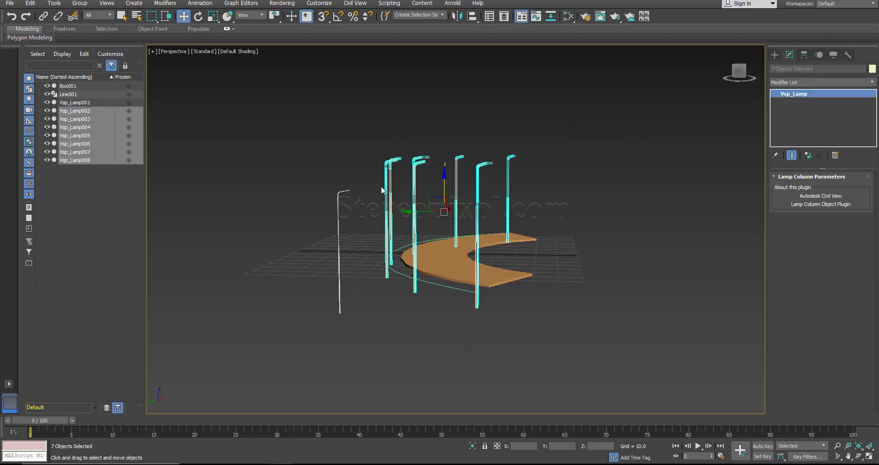
# - Delete the selected lamp copies and check the remaining Box001 road and Line001
pyautogui.press('Delete')
pyautogui.keyDown('alt'); pyautogui.moveTo(474, 269); pyautogui.dragTo(407, 261, button='middle'); pyautogui.keyUp('alt')
pyautogui.click(407, 261)
pyautogui.keyDown('alt'); pyautogui.moveTo(475, 303); pyautogui.dragTo(472, 307, button='middle'); pyautogui.keyUp('alt')
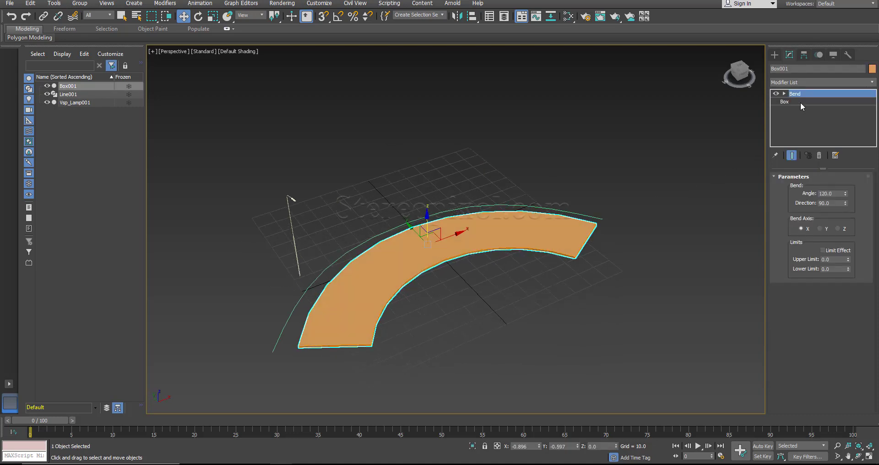
pyautogui.keyDown('alt'); pyautogui.moveTo(486, 173); pyautogui.dragTo(274, 283, button='middle'); pyautogui.keyUp('alt')
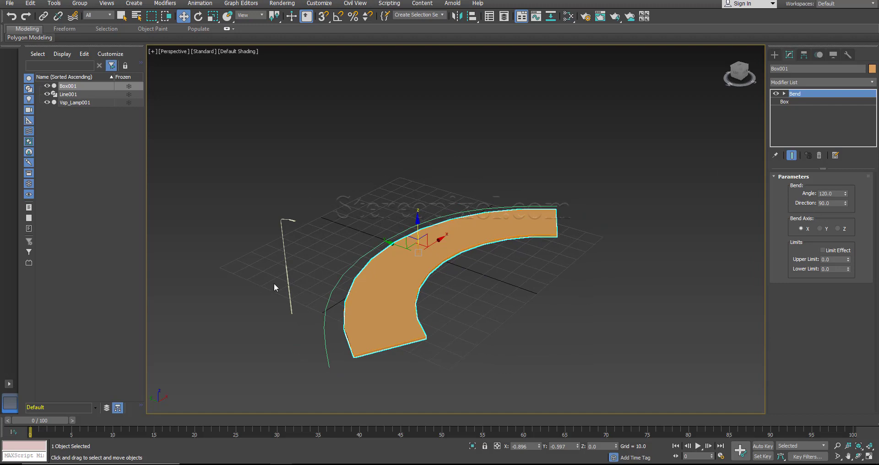
pyautogui.click(326, 304)
pyautogui.keyDown('alt'); pyautogui.moveTo(584, 303); pyautogui.dragTo(564, 315, button='middle'); pyautogui.keyUp('alt')
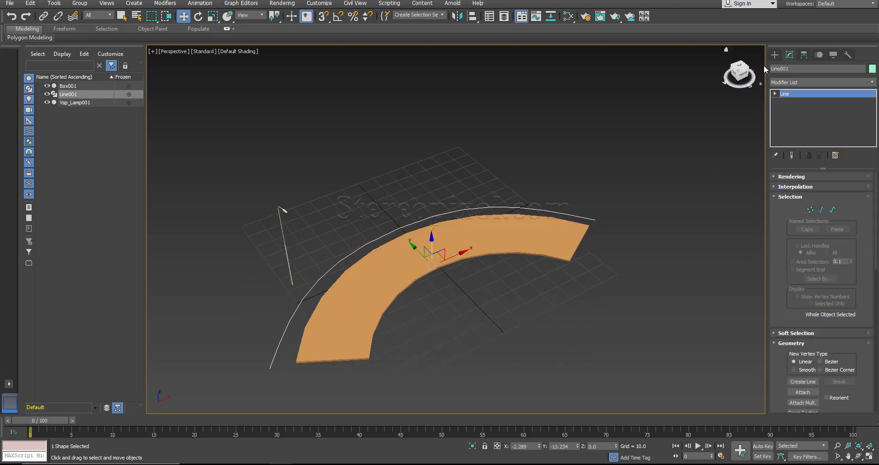
# - Switch the Create panel to Geometry with the Civil View object set
pyautogui.click(775, 55)
pyautogui.click(787, 69)
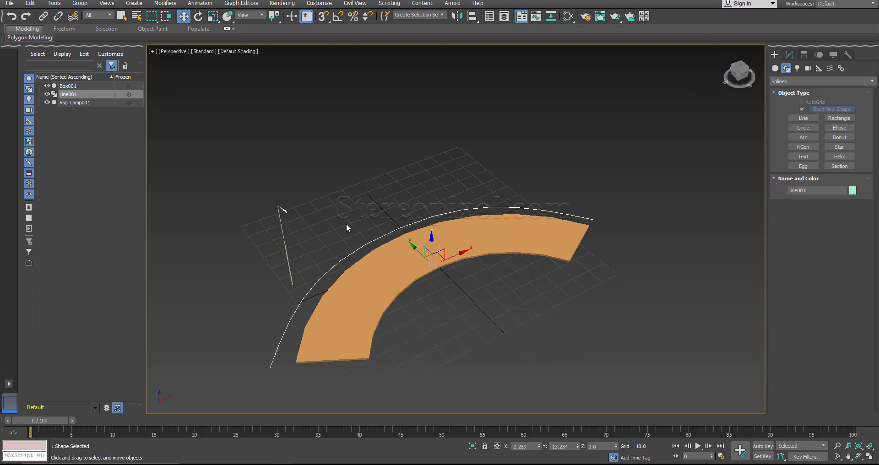
pyautogui.keyDown('alt'); pyautogui.moveTo(347, 224); pyautogui.dragTo(369, 192, button='middle'); pyautogui.keyUp('alt')
pyautogui.click(286, 259)
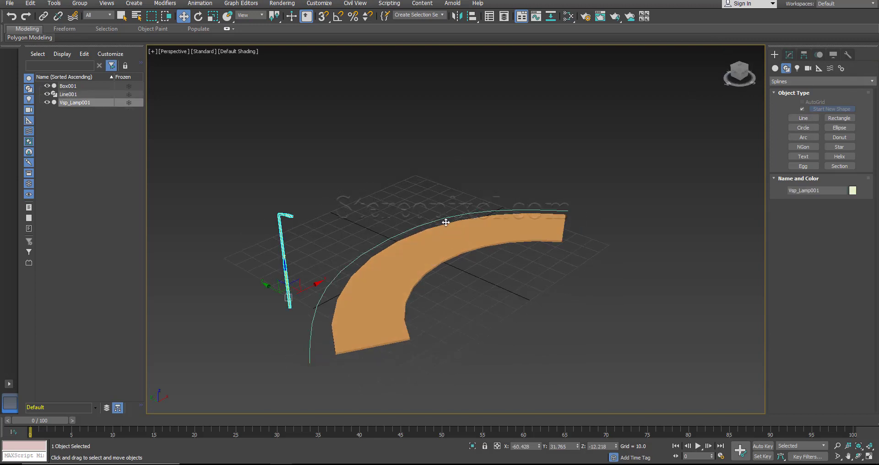
pyautogui.click(793, 81)
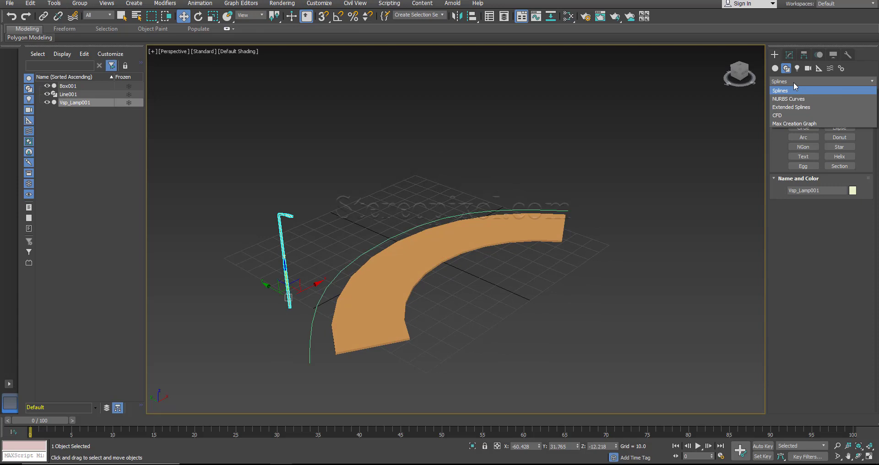
pyautogui.click(793, 82)
pyautogui.click(775, 68)
pyautogui.click(806, 81)
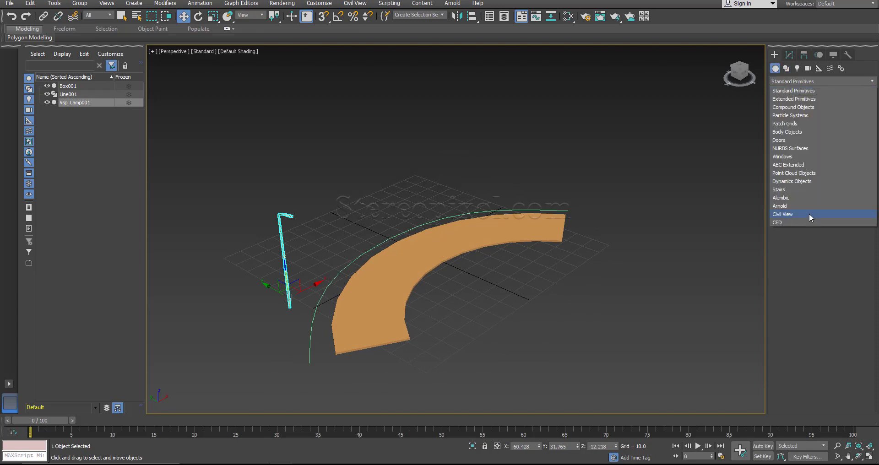
pyautogui.click(798, 215)
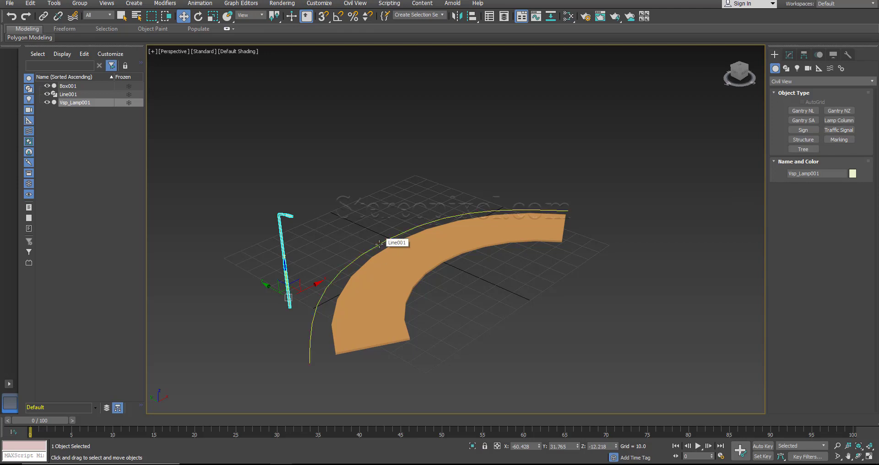
# - Deselect the lamp post and bring up the Tools menu's Align options
pyautogui.moveTo(347, 201); pyautogui.dragTo(348, 206, button='middle')
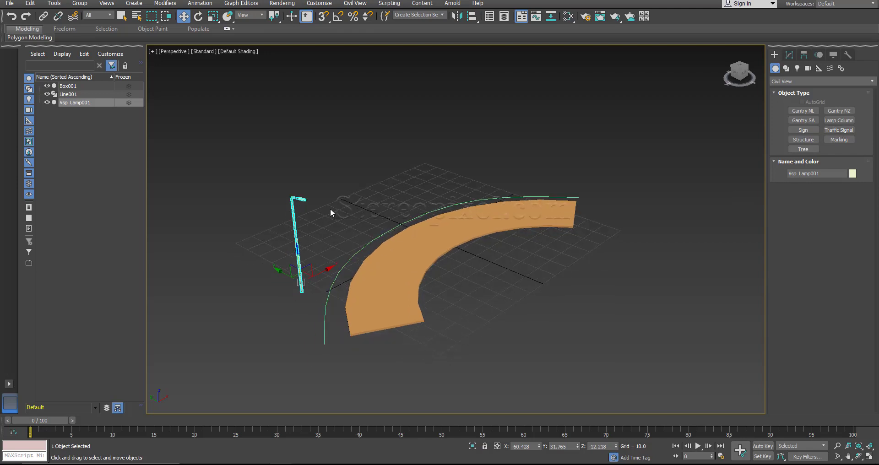
pyautogui.click(325, 225)
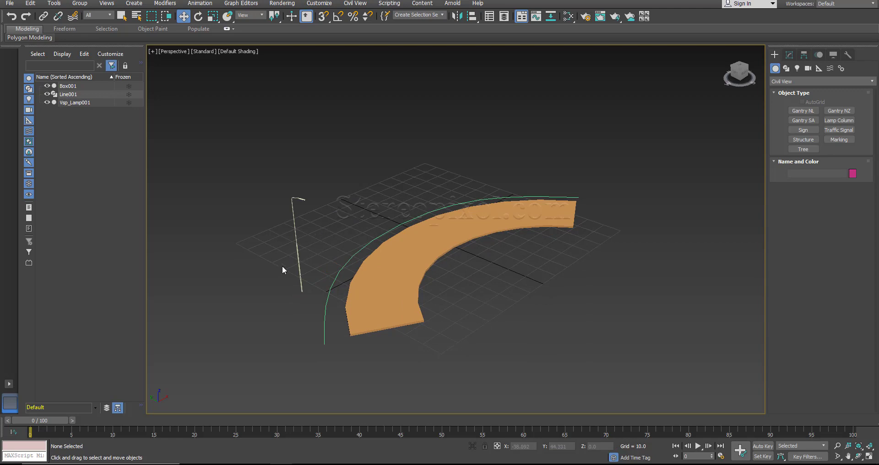
pyautogui.hotkey('ctrl', 'z')
pyautogui.click(355, 230)
pyautogui.click(58, 5)
pyautogui.moveTo(95, 187)
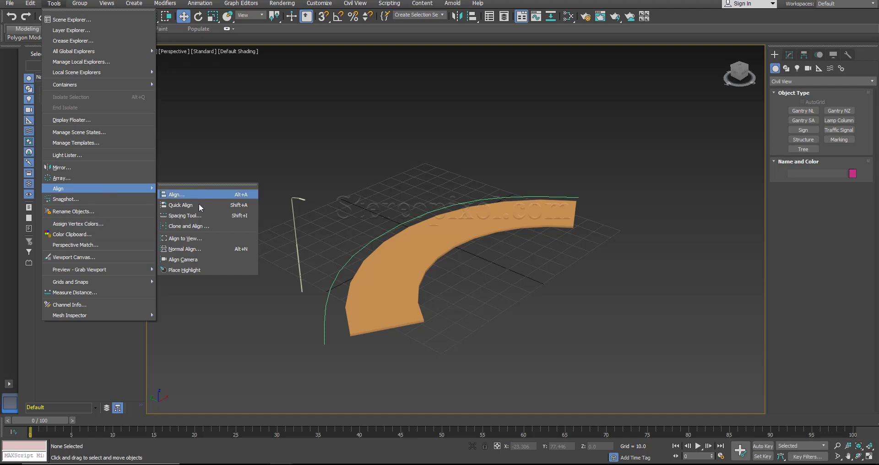
# - Use the Spacing Tool with Count 3 to distribute the lamp along path Line001
pyautogui.click(195, 216)
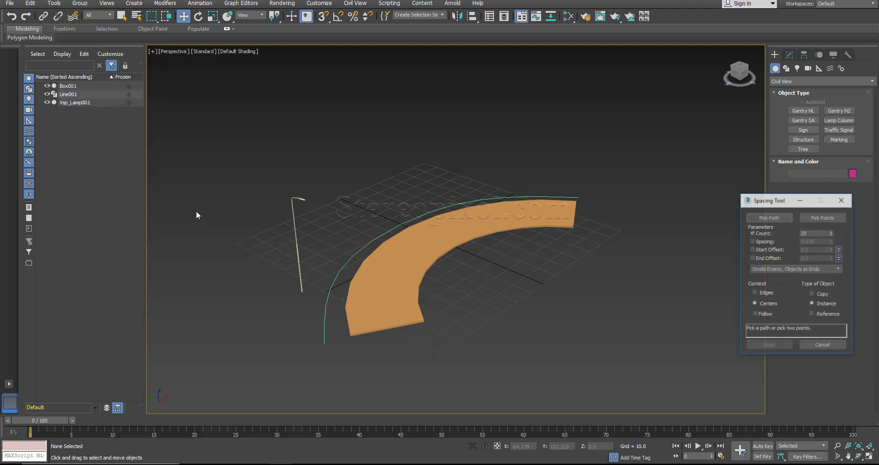
pyautogui.moveTo(772, 200); pyautogui.dragTo(661, 134)
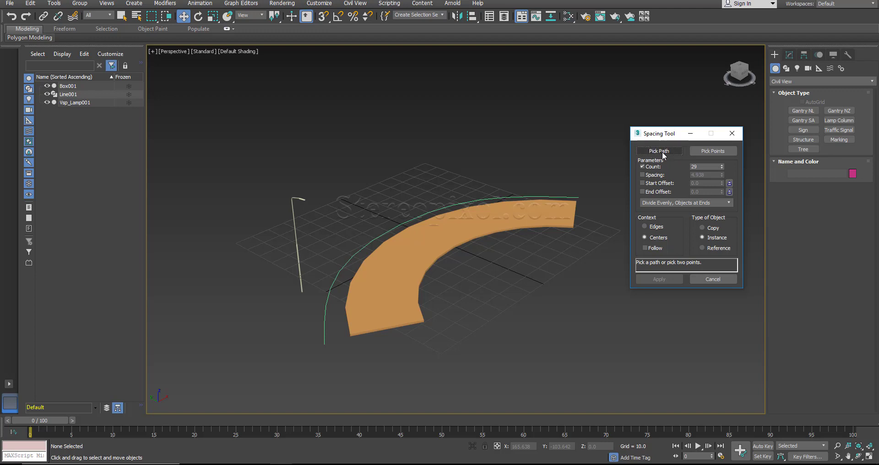
pyautogui.click(713, 151)
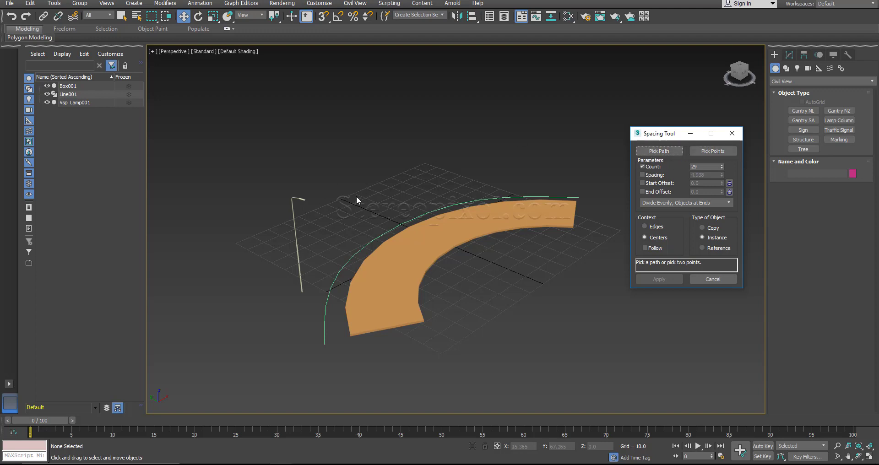
pyautogui.doubleClick(705, 166)
pyautogui.click(297, 259)
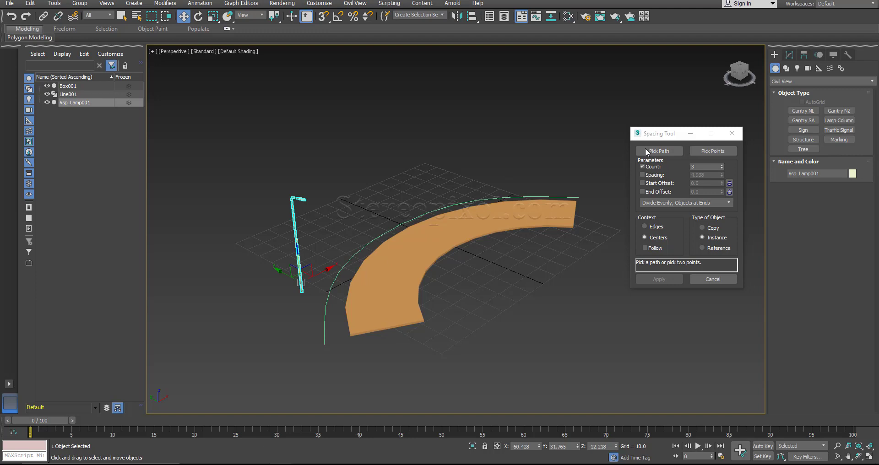
pyautogui.click(648, 154)
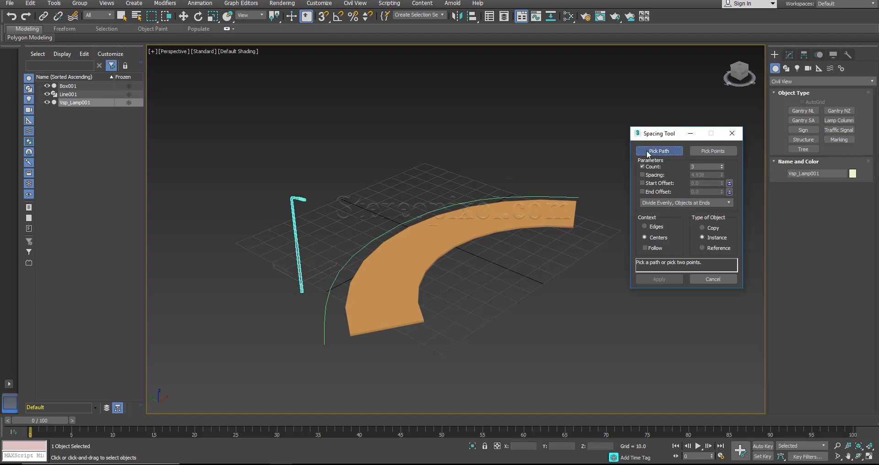
pyautogui.click(425, 213)
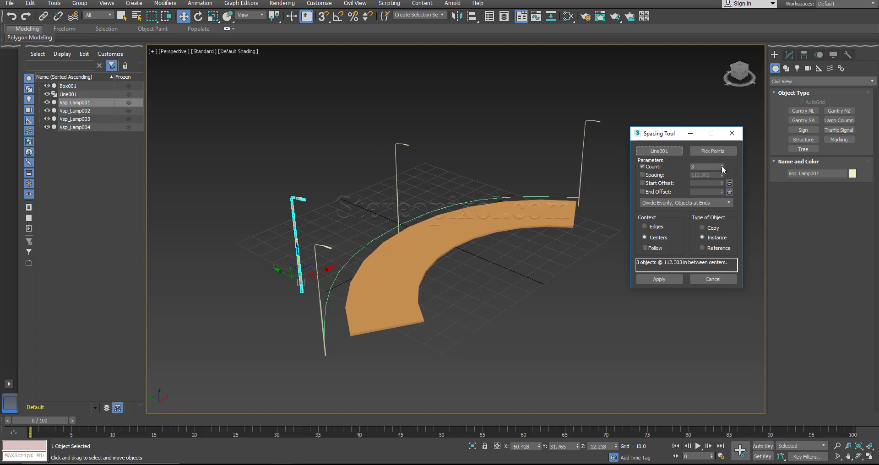
# - Raise the Spacing Tool count to 11, try fixed spacing, and re-pick Line001
pyautogui.moveTo(722, 166); pyautogui.dragTo(723, 163)
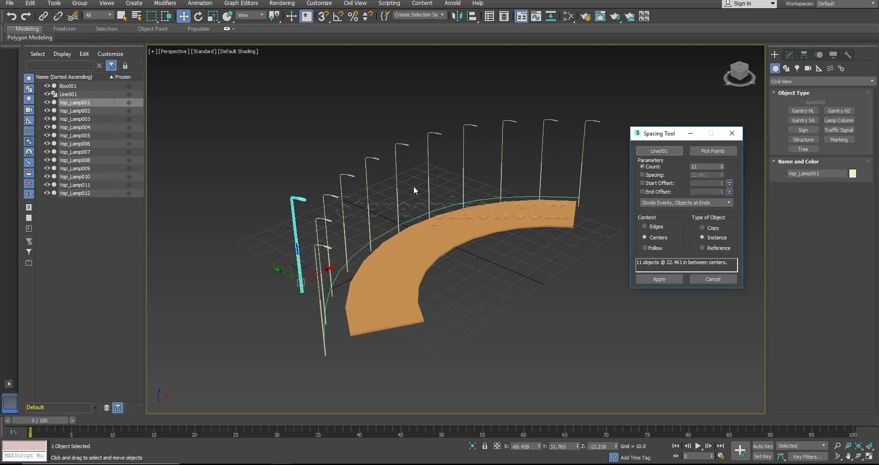
pyautogui.click(655, 177)
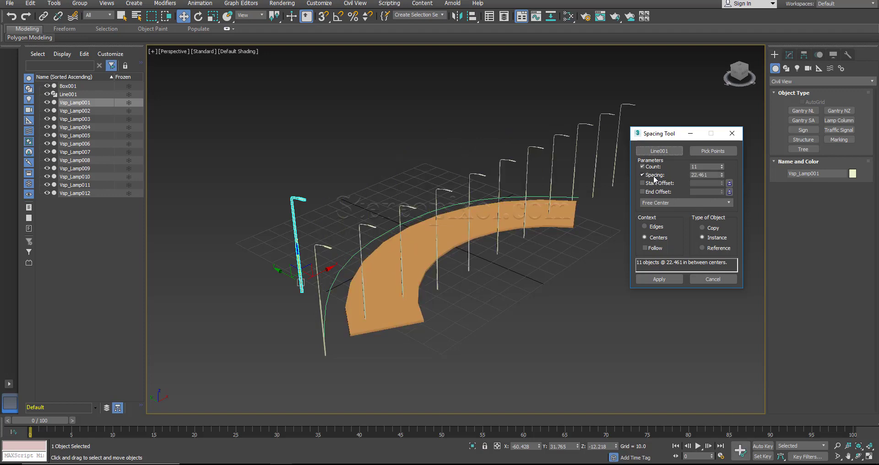
pyautogui.click(722, 174)
pyautogui.moveTo(722, 180); pyautogui.dragTo(718, 415)
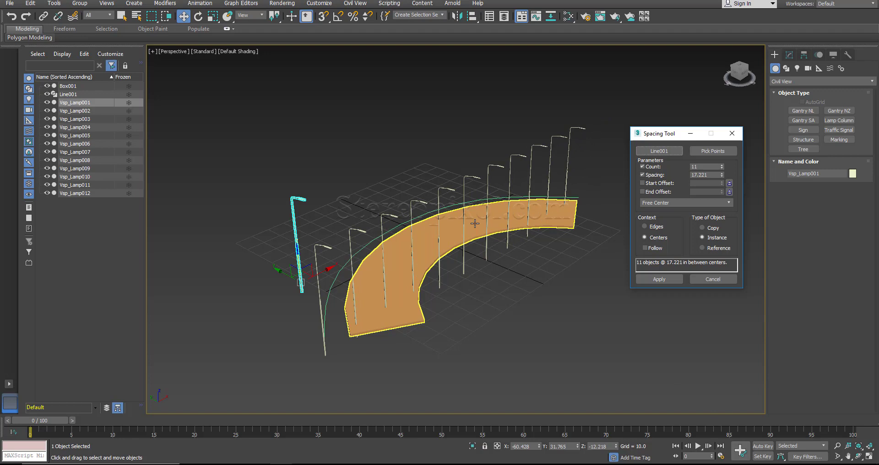
pyautogui.moveTo(510, 275); pyautogui.dragTo(501, 310, button='middle')
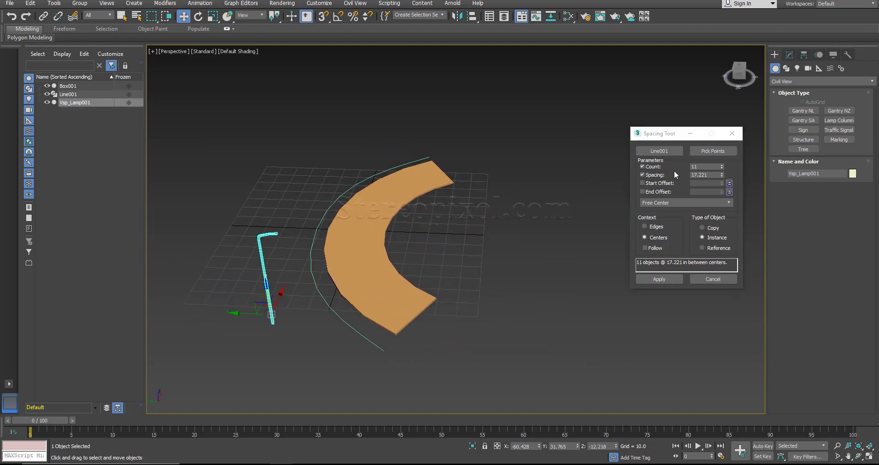
pyautogui.click(659, 152)
pyautogui.click(660, 152)
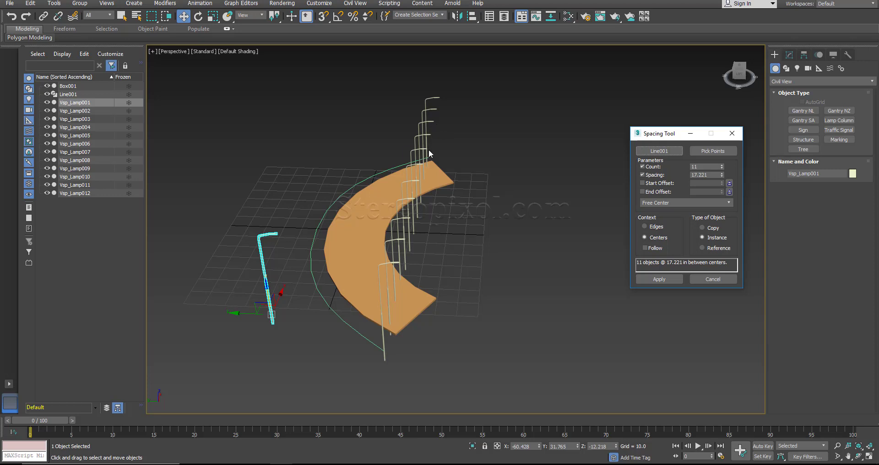
# - Switch to Divide Evenly with a start offset and re-pick Line001 as the path
pyautogui.click(643, 175)
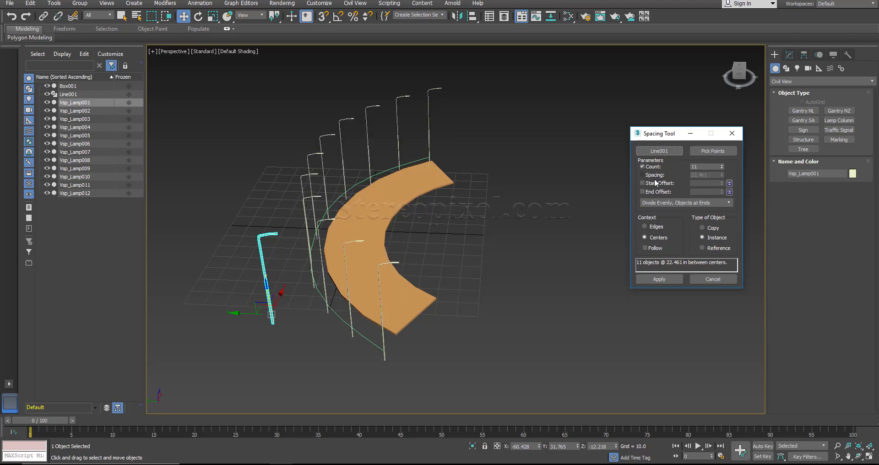
pyautogui.click(654, 182)
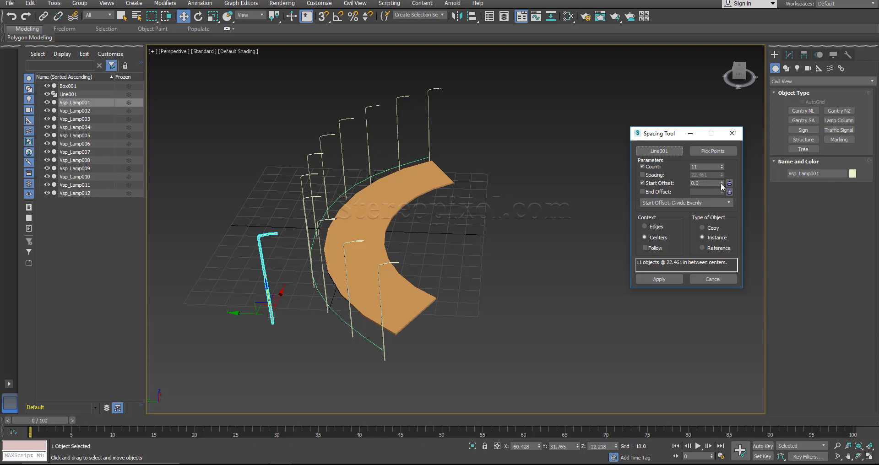
pyautogui.moveTo(722, 186); pyautogui.dragTo(590, 365)
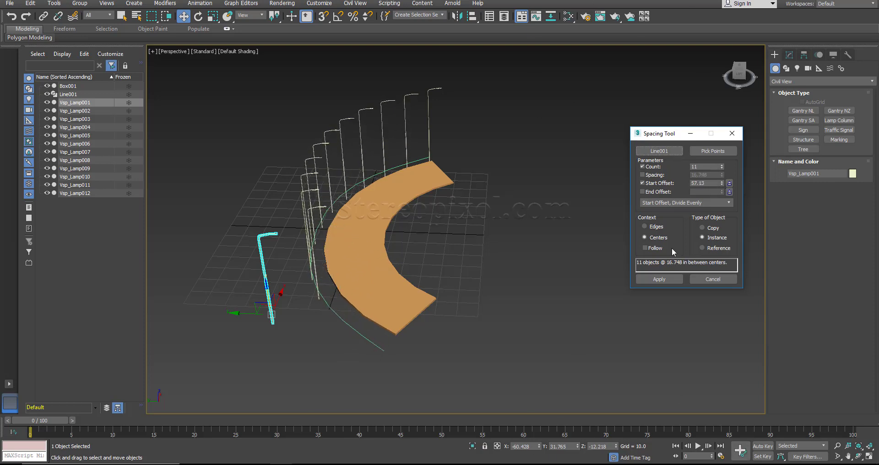
pyautogui.keyDown('alt'); pyautogui.moveTo(344, 356); pyautogui.dragTo(427, 358, button='middle'); pyautogui.keyUp('alt')
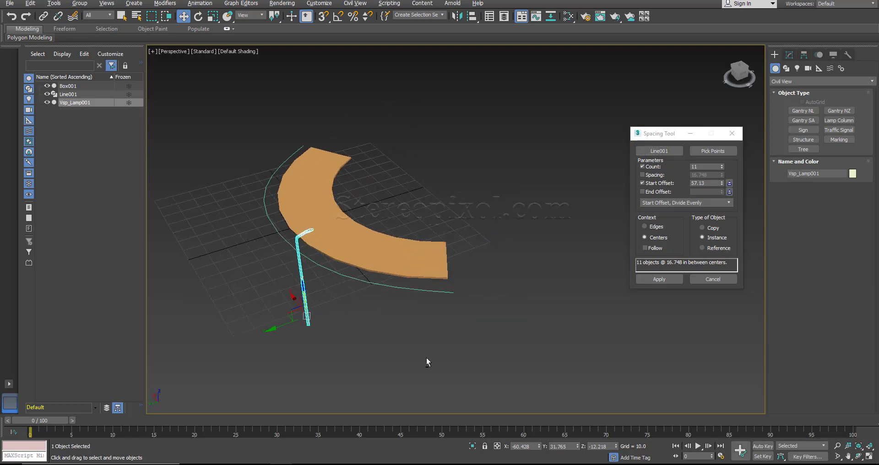
pyautogui.click(418, 286)
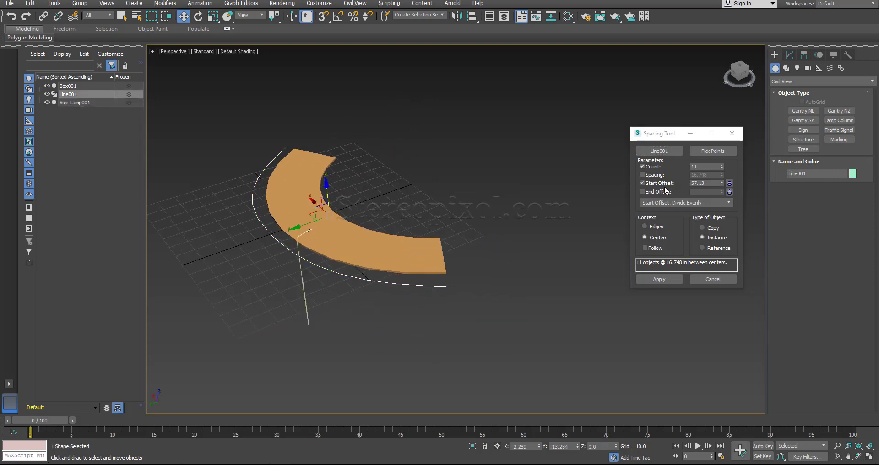
pyautogui.click(308, 316)
pyautogui.click(655, 151)
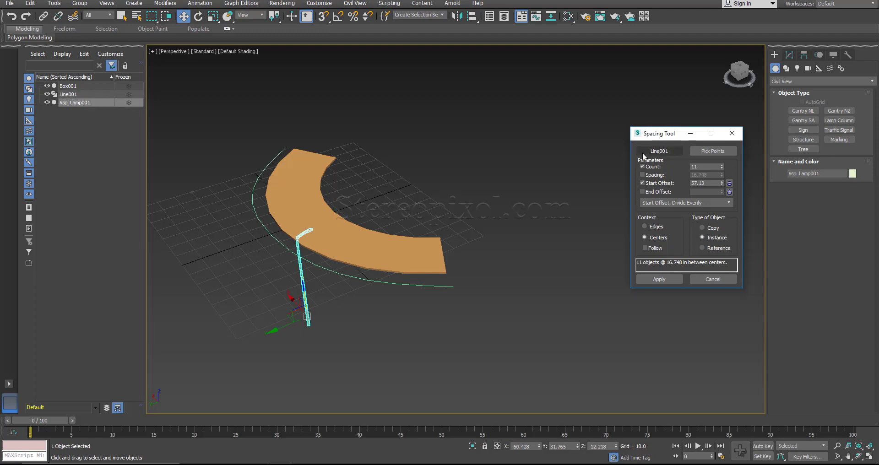
pyautogui.click(412, 285)
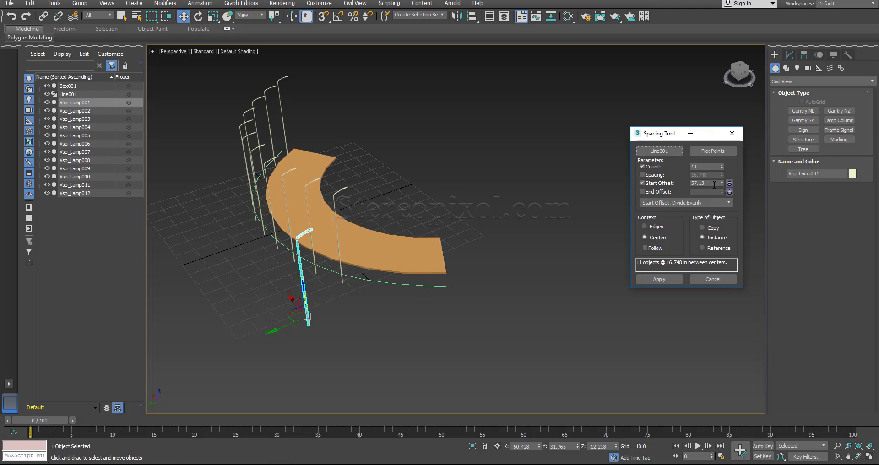
# - Set Start Offset to 0, turn it off, and open the distribution method list
pyautogui.moveTo(705, 183); pyautogui.dragTo(602, 185)
pyautogui.write('0')
pyautogui.press('Return')
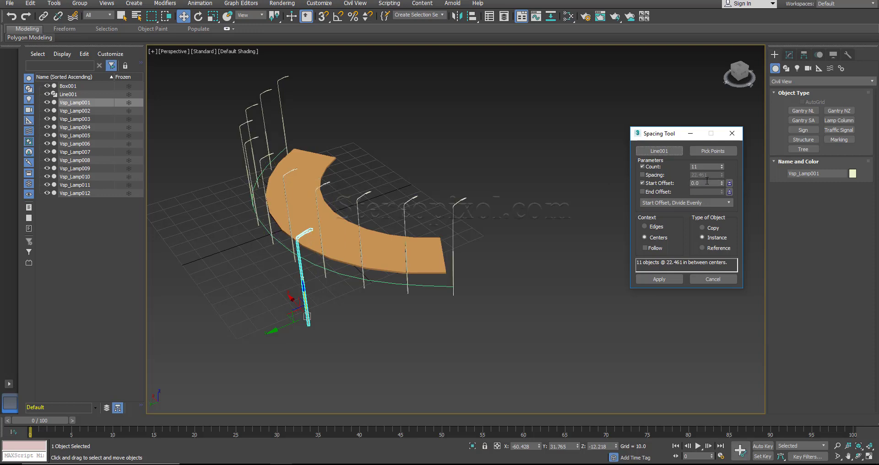
pyautogui.click(642, 184)
pyautogui.click(672, 203)
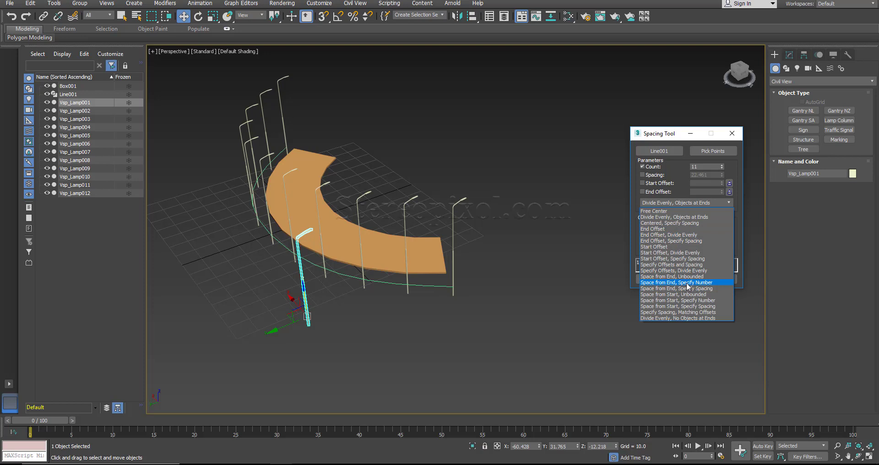
# - Keep lamps at the curve's ends and switch to the four-viewport layout with Alt+W
pyautogui.click(671, 141)
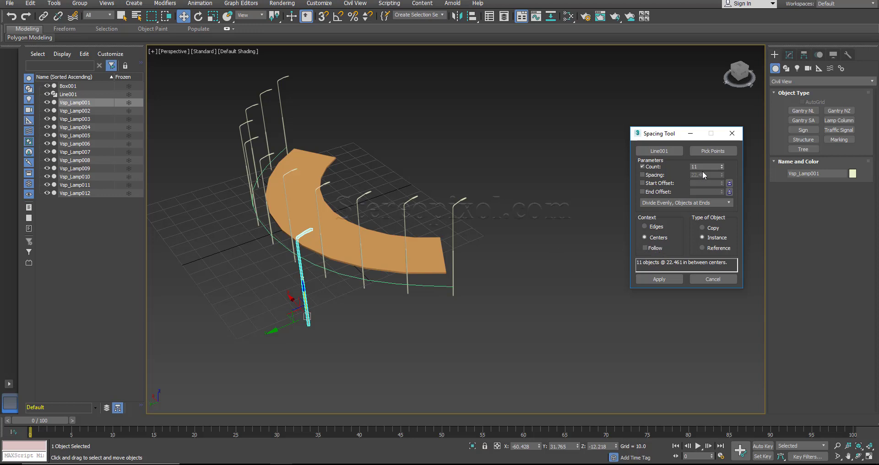
pyautogui.keyDown('alt'); pyautogui.moveTo(364, 250); pyautogui.dragTo(408, 263, button='middle'); pyautogui.keyUp('alt')
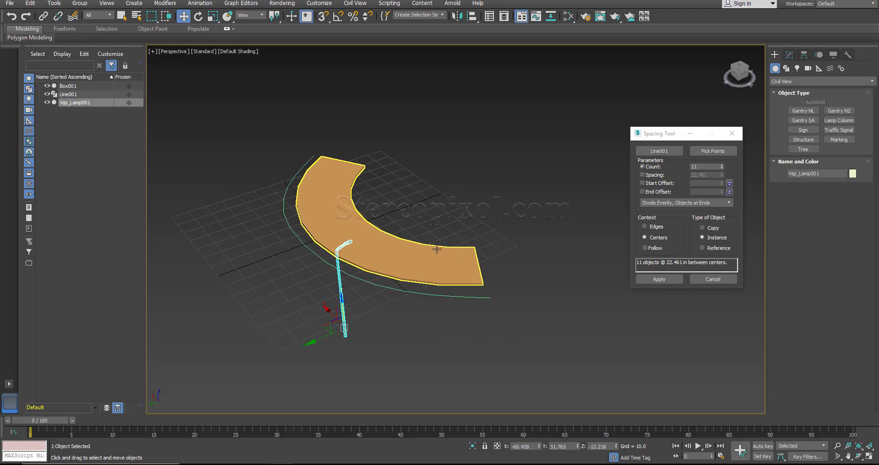
pyautogui.keyDown('alt'); pyautogui.moveTo(438, 304); pyautogui.dragTo(575, 357, button='middle'); pyautogui.keyUp('alt')
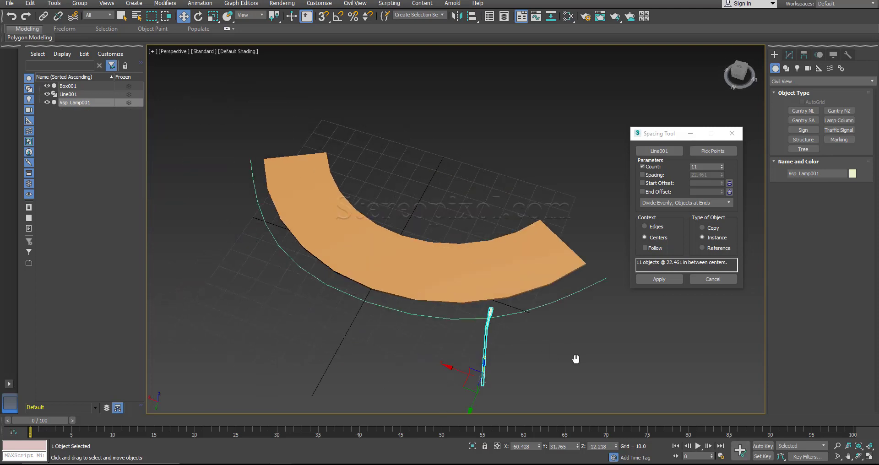
pyautogui.hotkey('alt', 'w')
# - Pick Line001 as the path, enable Follow, and apply the 11-lamp spacing
pyautogui.moveTo(323, 130); pyautogui.dragTo(329, 217, button='middle')
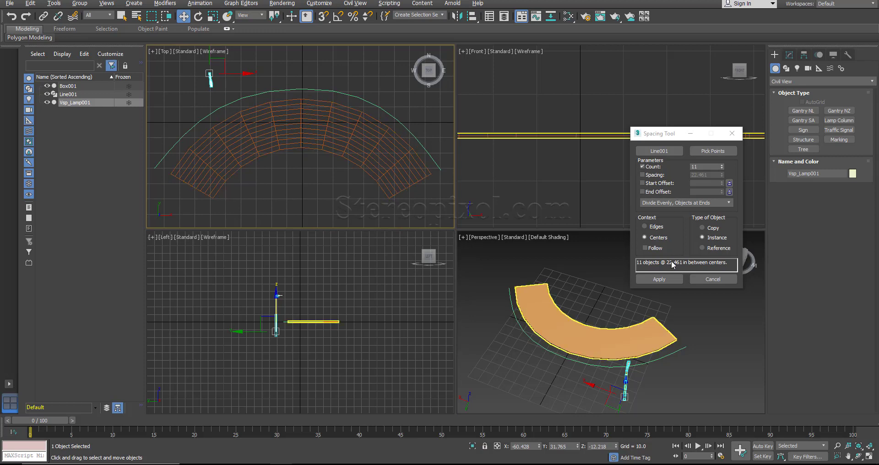
pyautogui.click(658, 152)
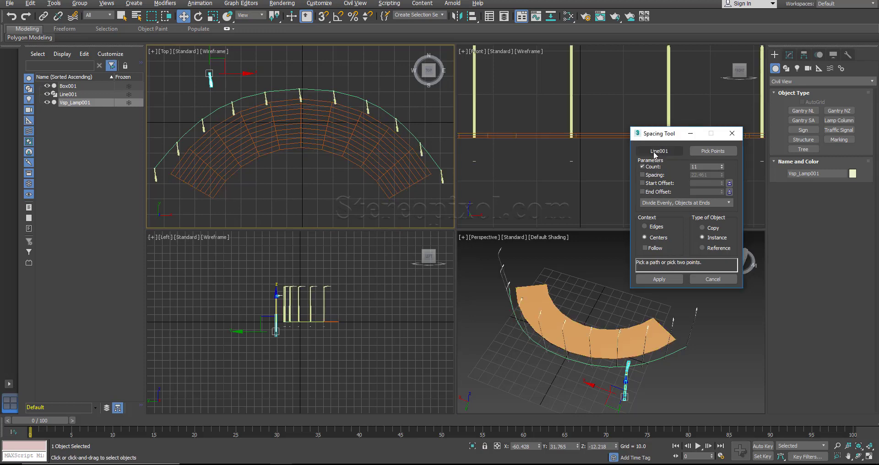
pyautogui.click(389, 123)
pyautogui.scroll(-2, 254, 186)
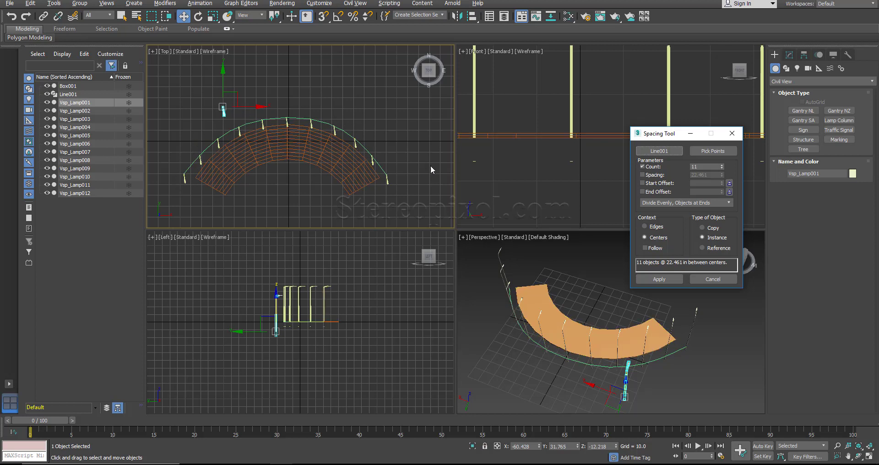
pyautogui.click(655, 250)
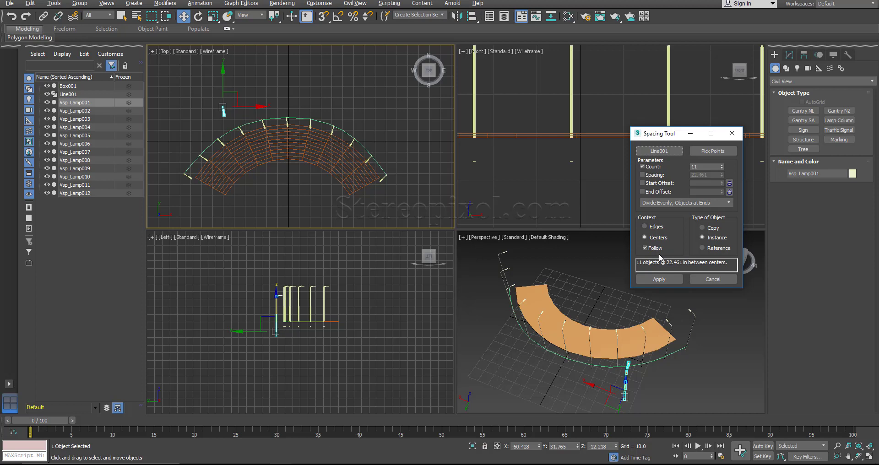
pyautogui.click(664, 279)
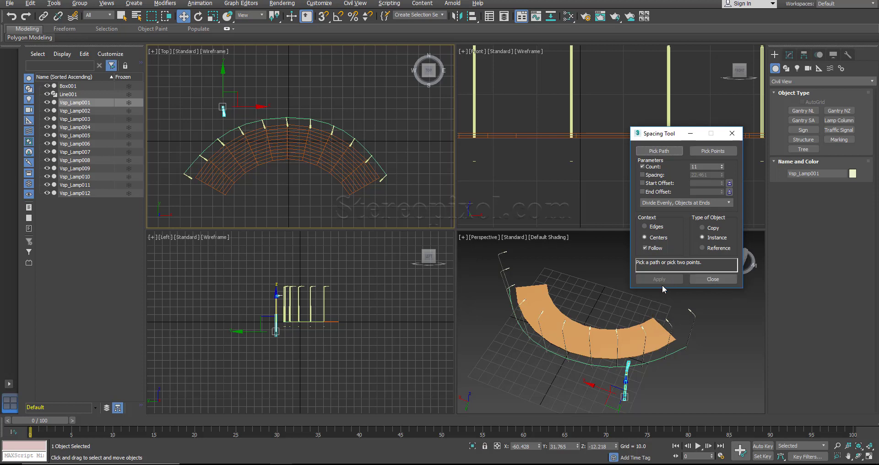
# - Close the Spacing Tool and maximize the Perspective view to inspect the lamps
pyautogui.moveTo(667, 134); pyautogui.dragTo(623, 117)
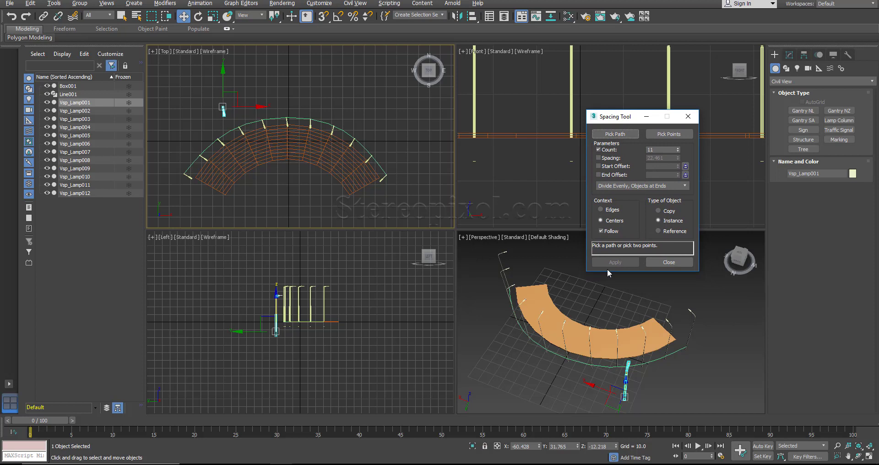
pyautogui.click(669, 262)
pyautogui.keyDown('alt'); pyautogui.moveTo(633, 281); pyautogui.dragTo(572, 274, button='middle'); pyautogui.keyUp('alt')
pyautogui.hotkey('alt', 'w')
pyautogui.keyDown('alt'); pyautogui.moveTo(617, 295); pyautogui.dragTo(614, 291, button='middle'); pyautogui.keyUp('alt')
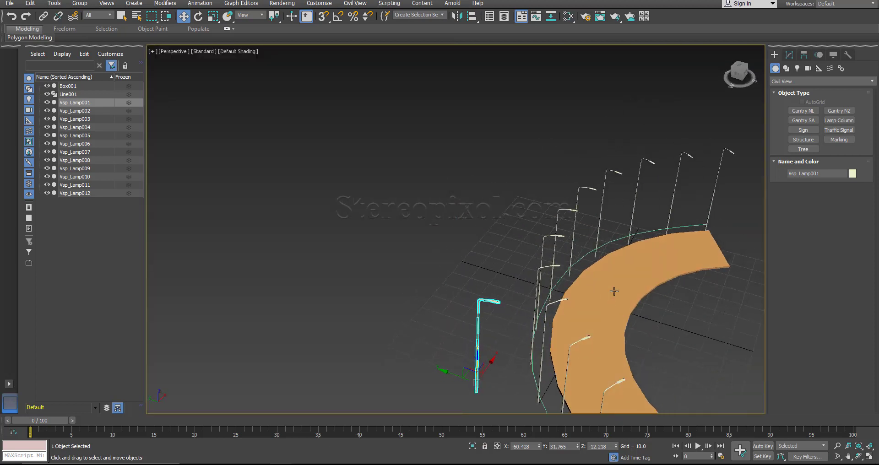
pyautogui.moveTo(675, 308); pyautogui.dragTo(481, 277, button='middle')
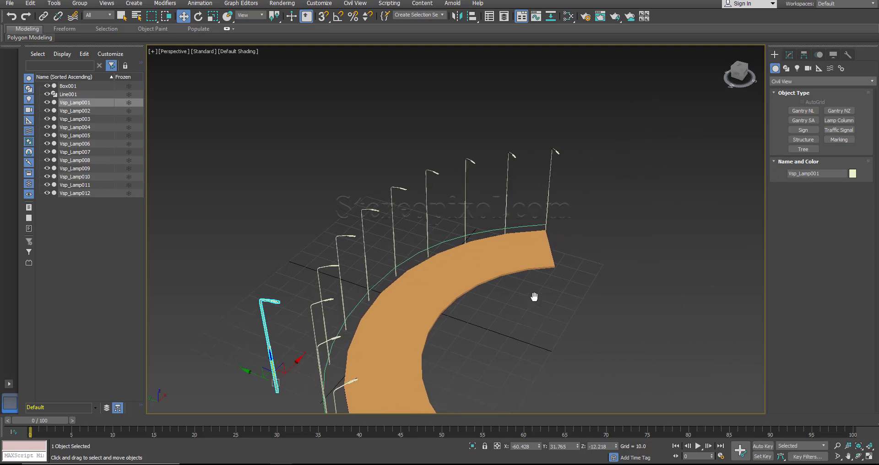
pyautogui.moveTo(535, 297); pyautogui.dragTo(508, 284, button='middle')
# - Create a slim Standard Primitives cylinder about 17.13 units tall in front of the road
pyautogui.click(509, 315)
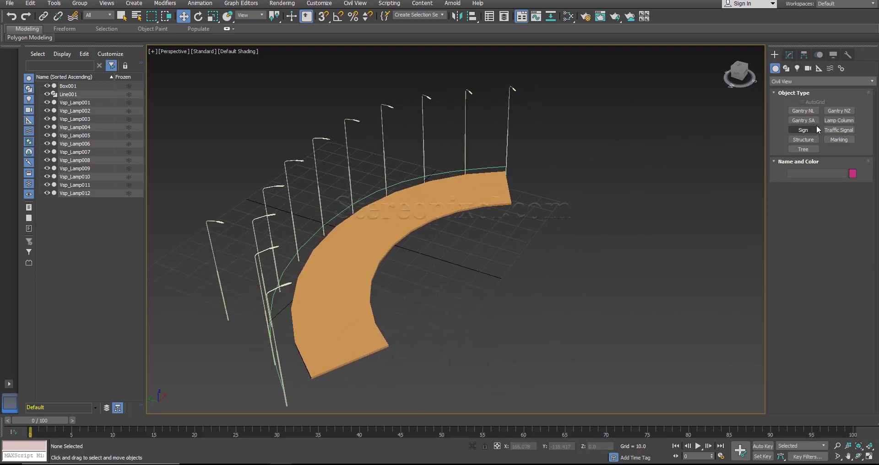
pyautogui.click(784, 81)
pyautogui.click(784, 91)
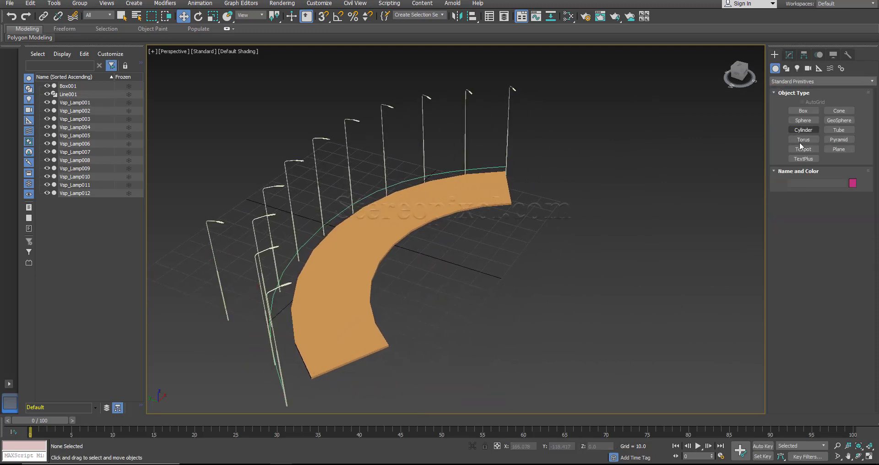
pyautogui.click(804, 130)
pyautogui.moveTo(577, 287); pyautogui.dragTo(579, 289)
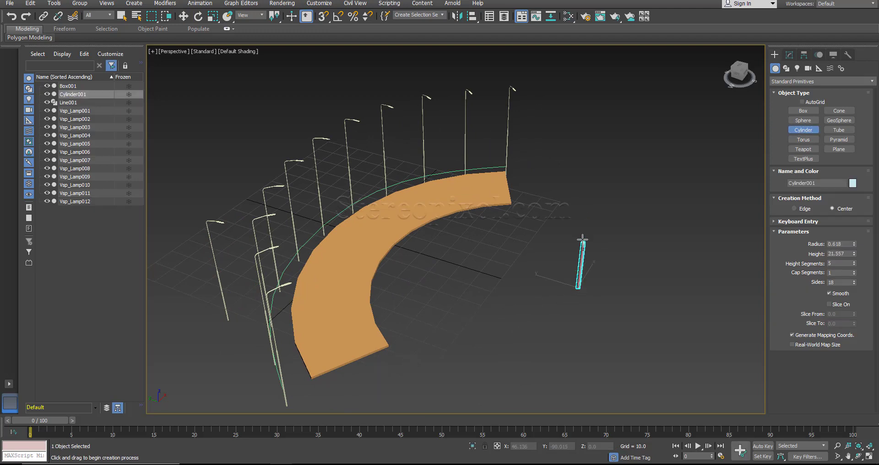
pyautogui.click(580, 253)
pyautogui.moveTo(854, 245); pyautogui.dragTo(854, 261)
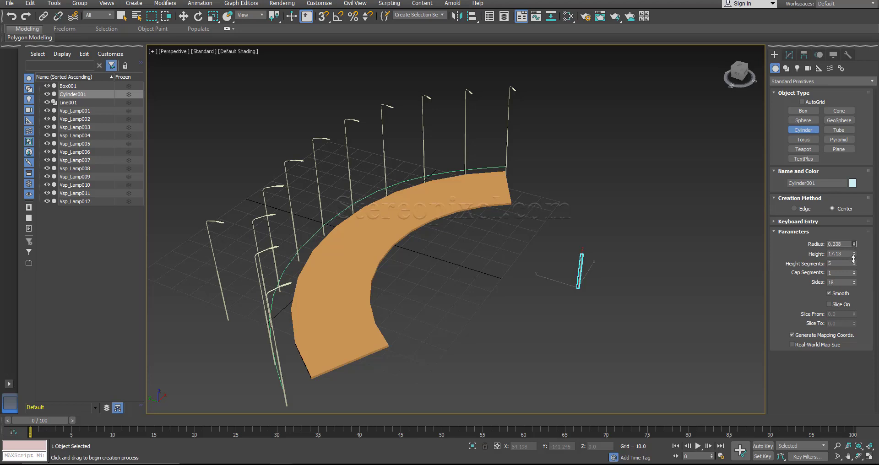
pyautogui.press('w')
pyautogui.keyDown('alt'); pyautogui.moveTo(581, 326); pyautogui.dragTo(524, 332, button='middle'); pyautogui.keyUp('alt')
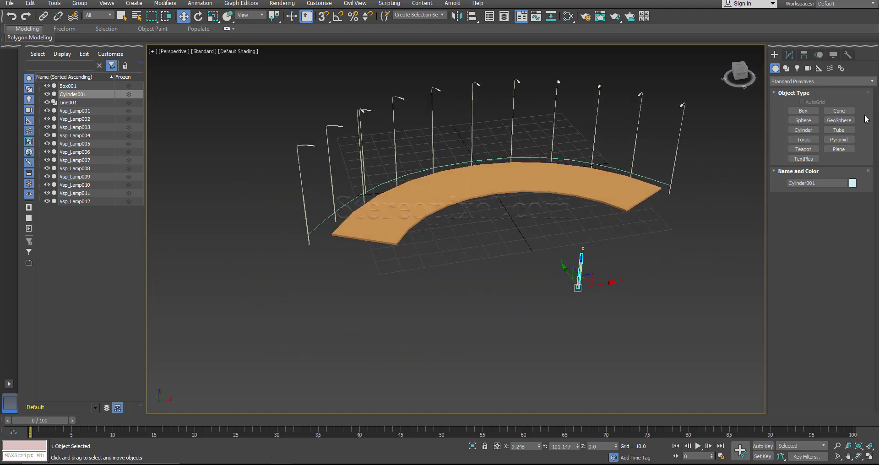
pyautogui.click(787, 68)
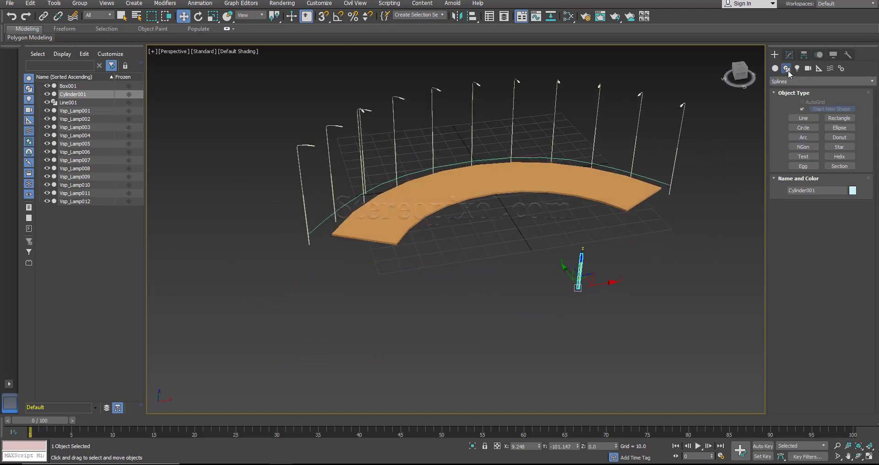
# - Draw a helix near the road's centre, cancelling failed attempts, about 52.66 units tall
pyautogui.click(840, 157)
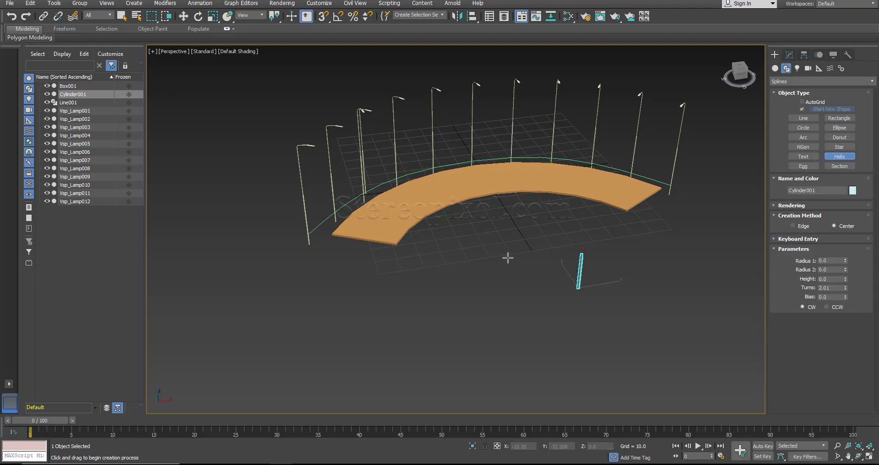
pyautogui.moveTo(514, 250); pyautogui.dragTo(524, 259)
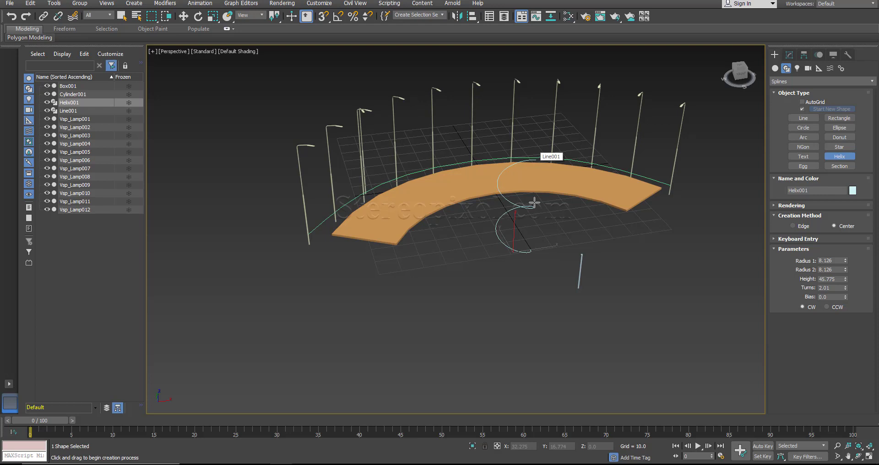
pyautogui.rightClick(538, 234)
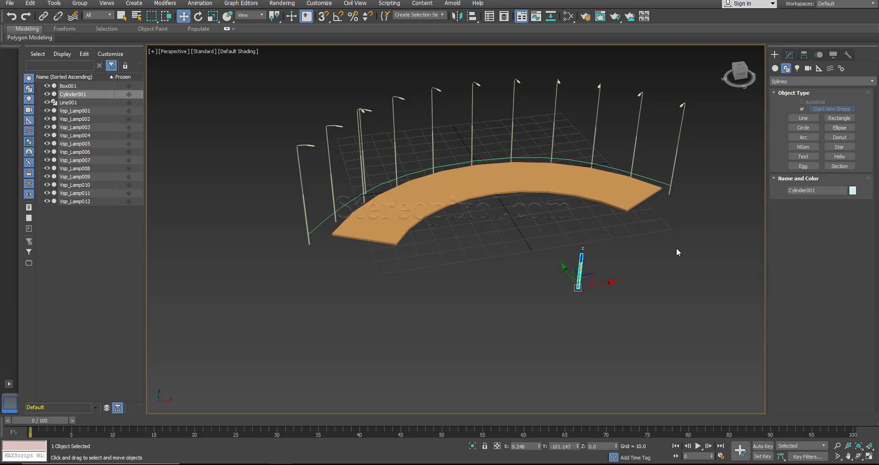
pyautogui.click(840, 156)
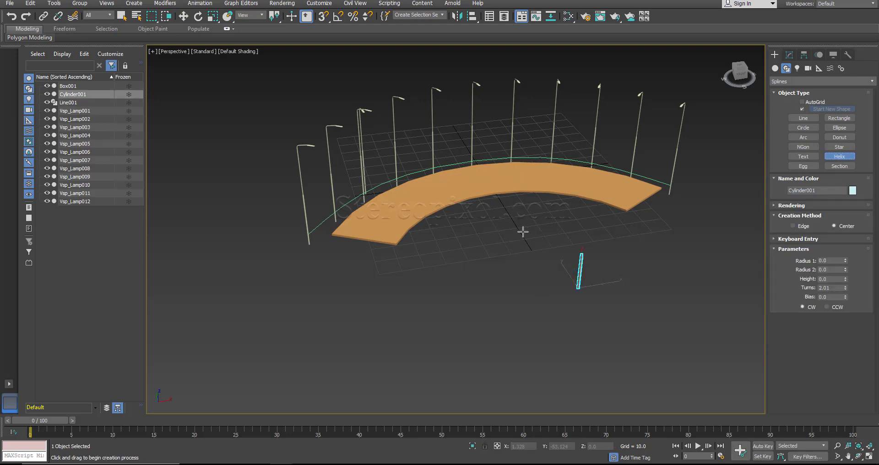
pyautogui.moveTo(523, 232); pyautogui.dragTo(528, 239)
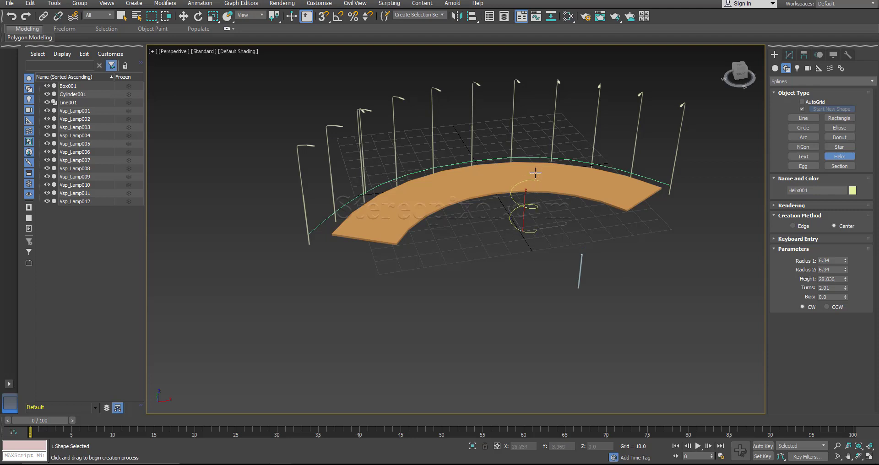
pyautogui.click(536, 156)
pyautogui.rightClick(515, 229)
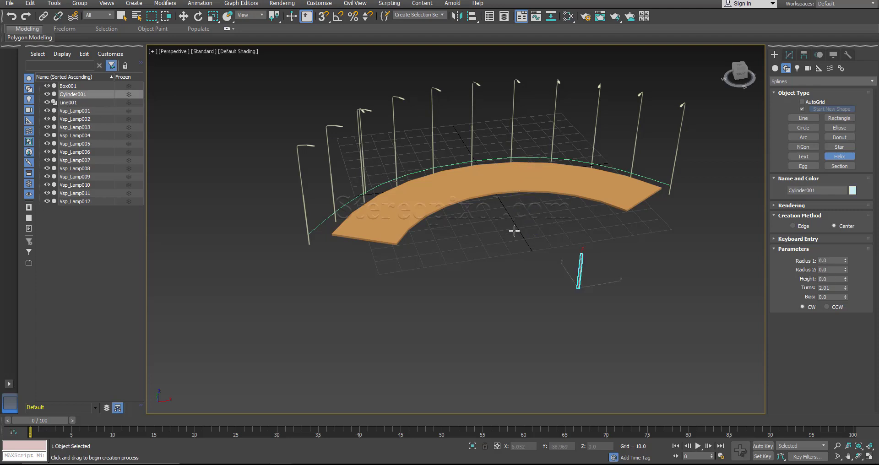
pyautogui.moveTo(515, 236); pyautogui.dragTo(523, 255)
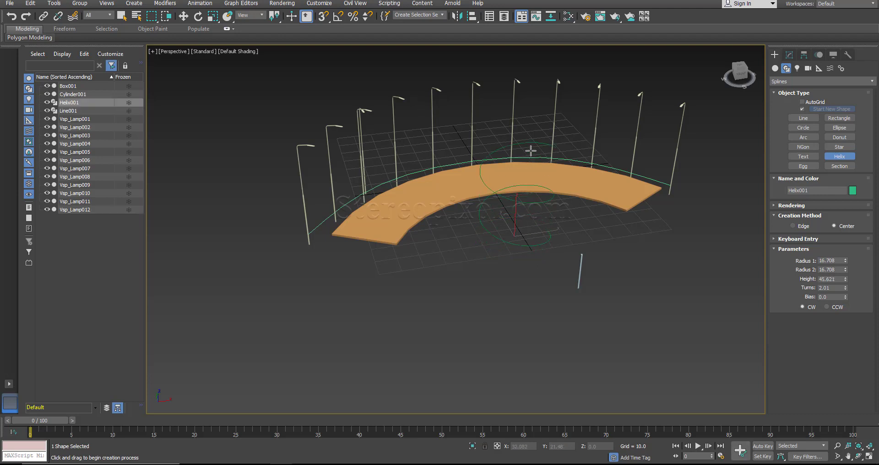
pyautogui.click(530, 126)
pyautogui.rightClick(518, 117)
pyautogui.moveTo(512, 228); pyautogui.dragTo(521, 245)
# - Finish Helix001 and set its object colour to light cyan
pyautogui.click(557, 160)
pyautogui.press('w')
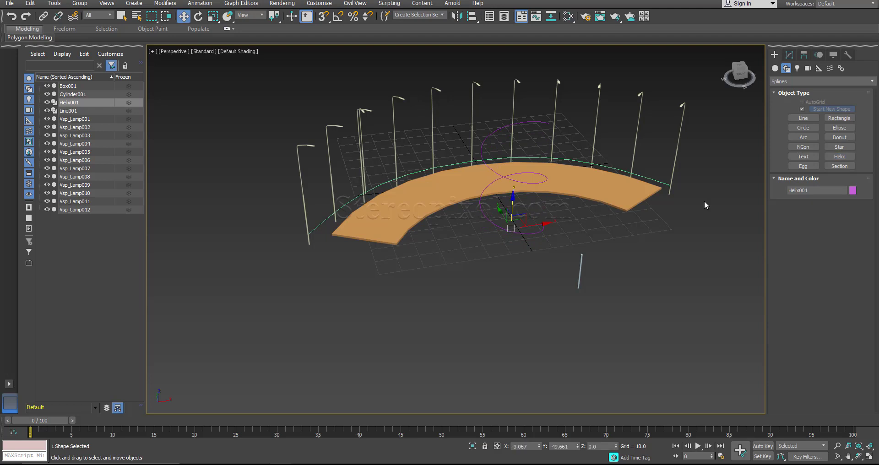
pyautogui.click(853, 191)
pyautogui.click(455, 202)
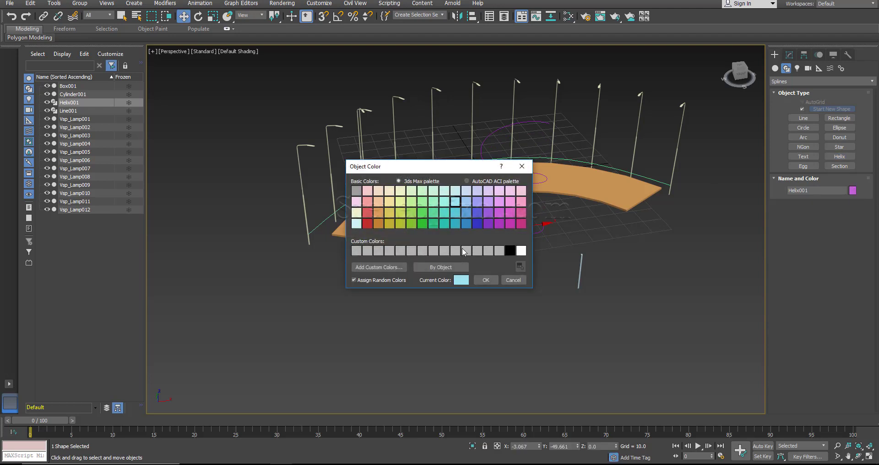
pyautogui.click(487, 280)
# - Move Helix001 out in front of the road beside Cylinder001 and orbit to check
pyautogui.keyDown('alt'); pyautogui.moveTo(560, 248); pyautogui.dragTo(411, 310, button='middle'); pyautogui.keyUp('alt')
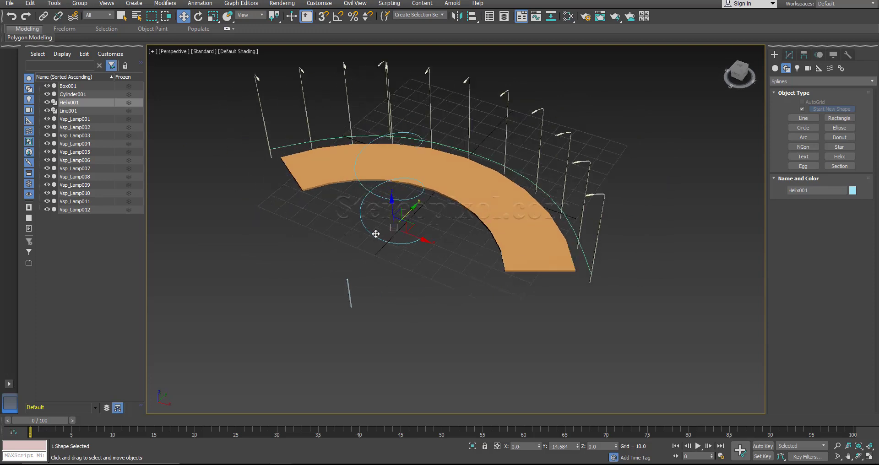
pyautogui.moveTo(373, 235); pyautogui.dragTo(340, 270)
pyautogui.keyDown('alt'); pyautogui.moveTo(426, 293); pyautogui.dragTo(284, 242, button='middle'); pyautogui.keyUp('alt')
pyautogui.click(367, 289)
pyautogui.click(320, 238)
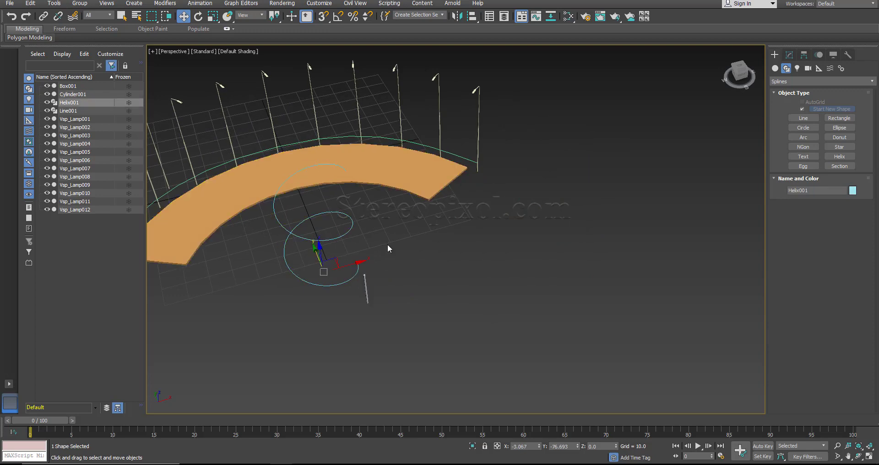
pyautogui.moveTo(390, 242); pyautogui.dragTo(406, 284, button='middle')
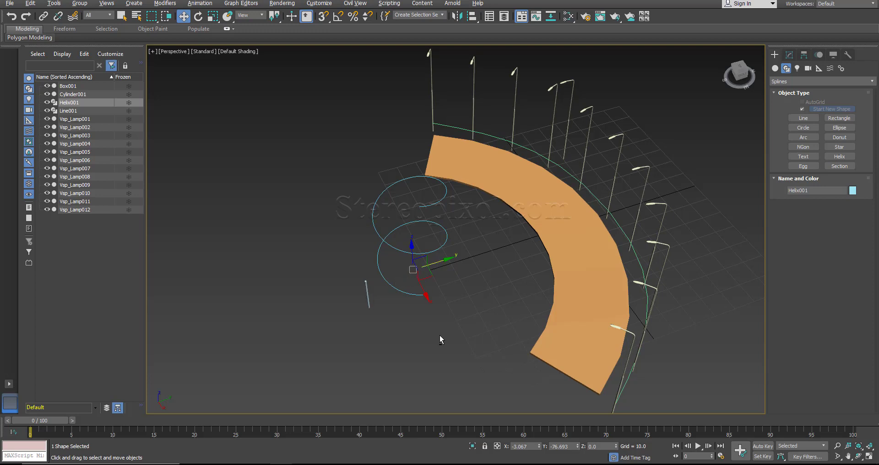
pyautogui.keyDown('alt'); pyautogui.moveTo(440, 336); pyautogui.dragTo(365, 289, button='middle'); pyautogui.keyUp('alt')
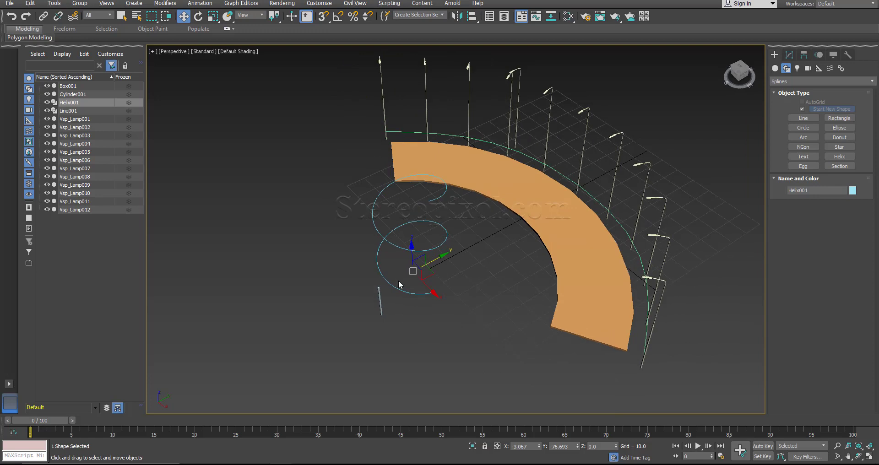
pyautogui.click(54, 4)
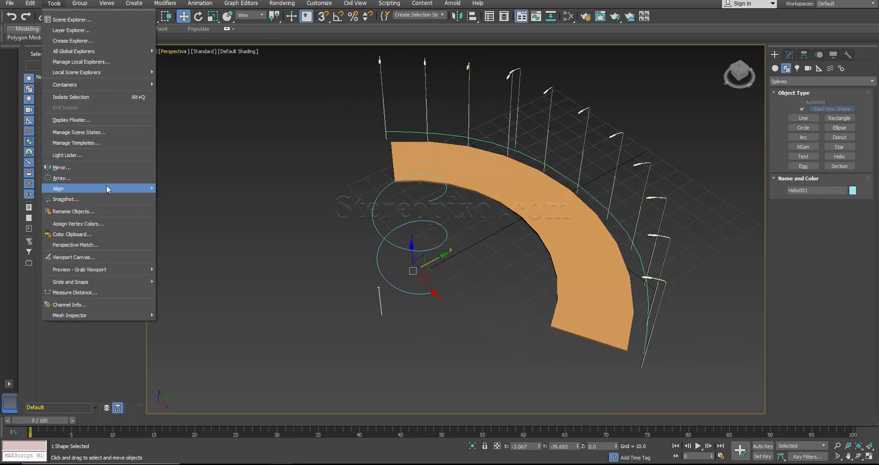
# - Open the Spacing Tool and set Cylinder001 to space 11 copies along Helix001 as the path
pyautogui.moveTo(106, 188)
pyautogui.click(196, 216)
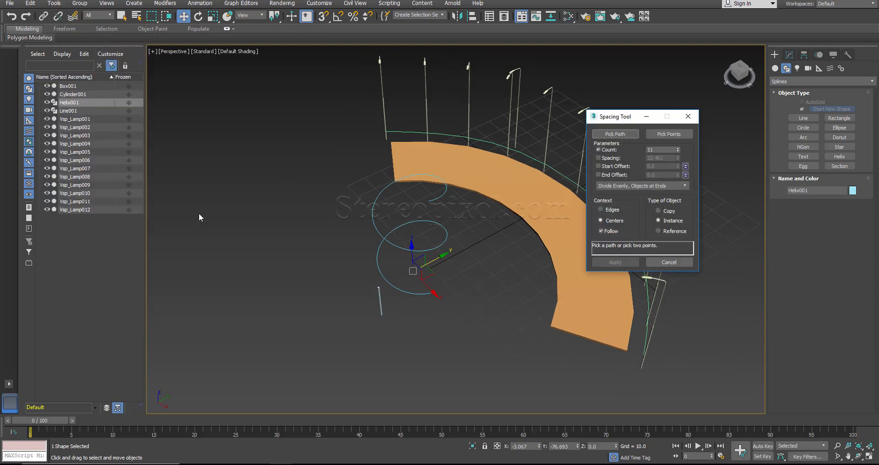
pyautogui.click(380, 306)
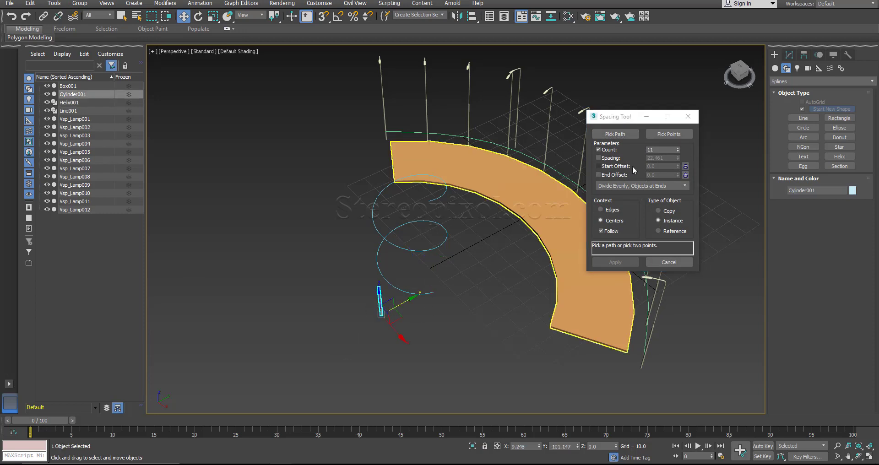
pyautogui.click(622, 136)
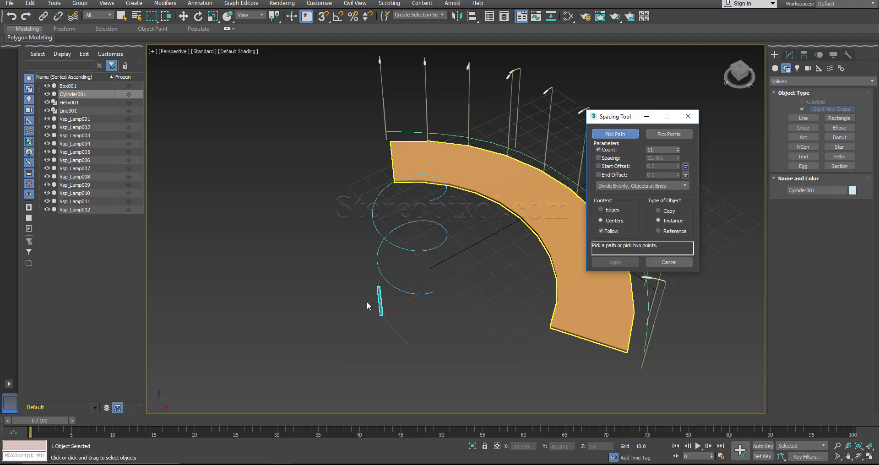
pyautogui.click(423, 250)
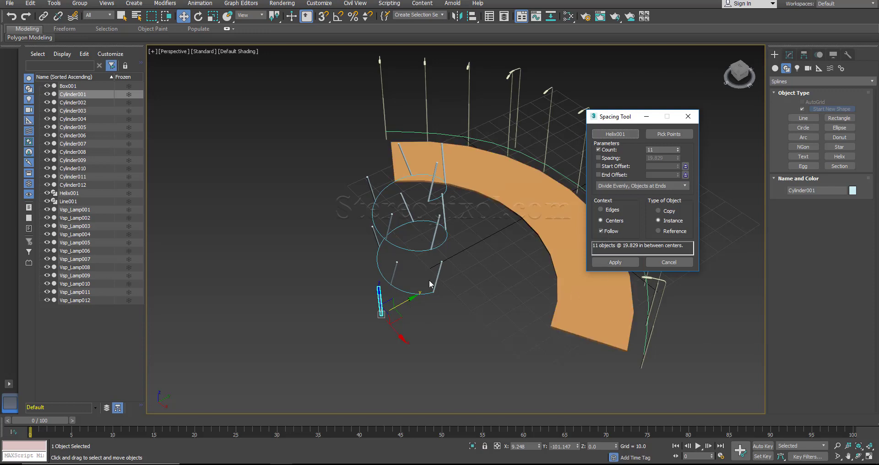
pyautogui.moveTo(411, 284)
pyautogui.keyDown('alt'); pyautogui.mouseDown(button='middle')
pyautogui.moveTo(477, 276)
pyautogui.moveTo(496, 307)
pyautogui.mouseUp(button='middle'); pyautogui.keyUp('alt')
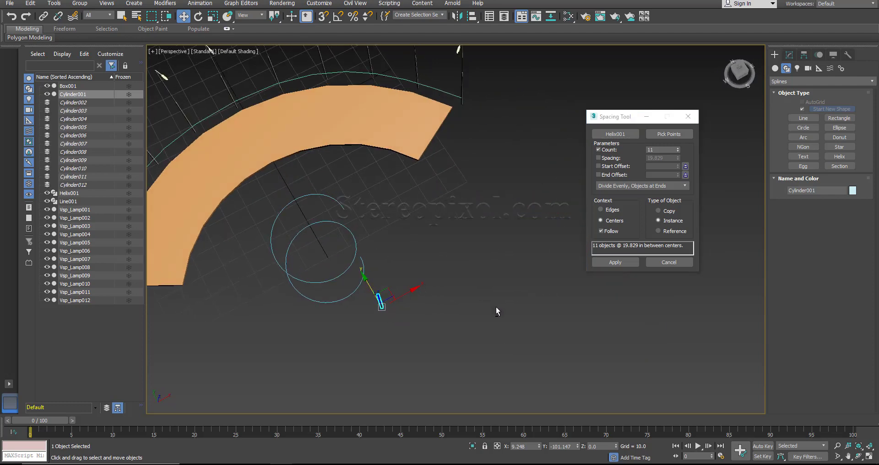
pyautogui.click(612, 231)
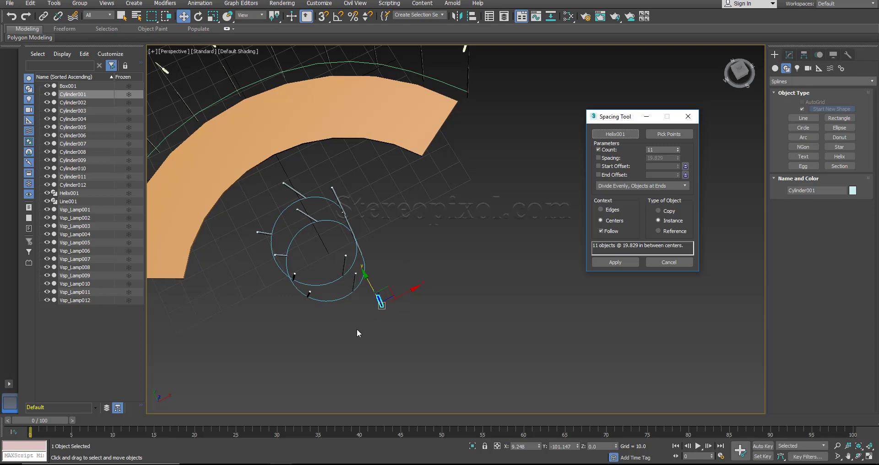
pyautogui.keyDown('alt'); pyautogui.moveTo(366, 337); pyautogui.dragTo(337, 329, button='middle'); pyautogui.keyUp('alt')
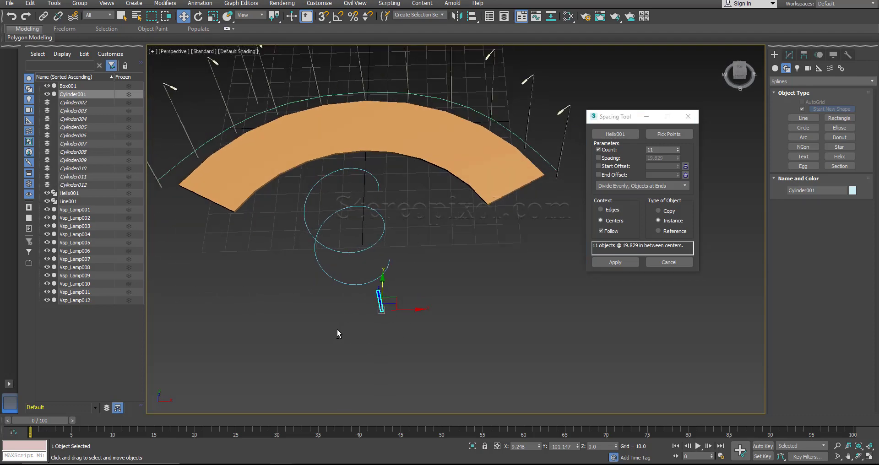
# - Turn off Follow, raise the Count to 39 and apply the instanced cylinders along the helix
pyautogui.click(615, 233)
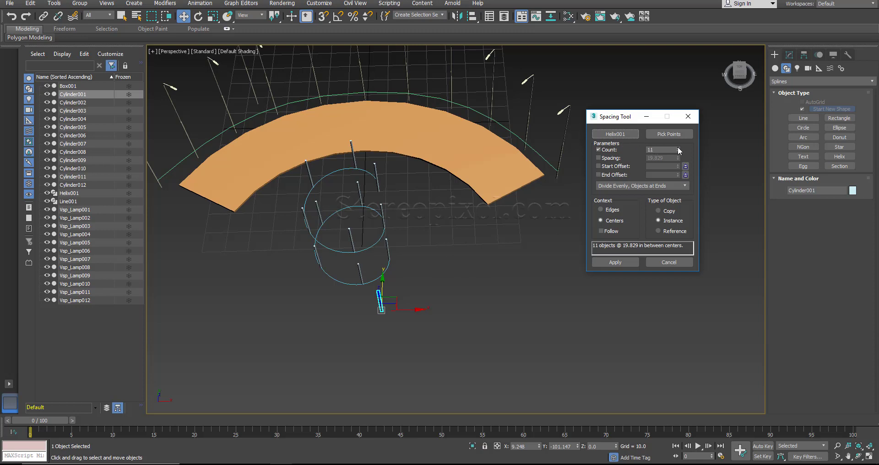
pyautogui.moveTo(678, 148); pyautogui.dragTo(674, 136)
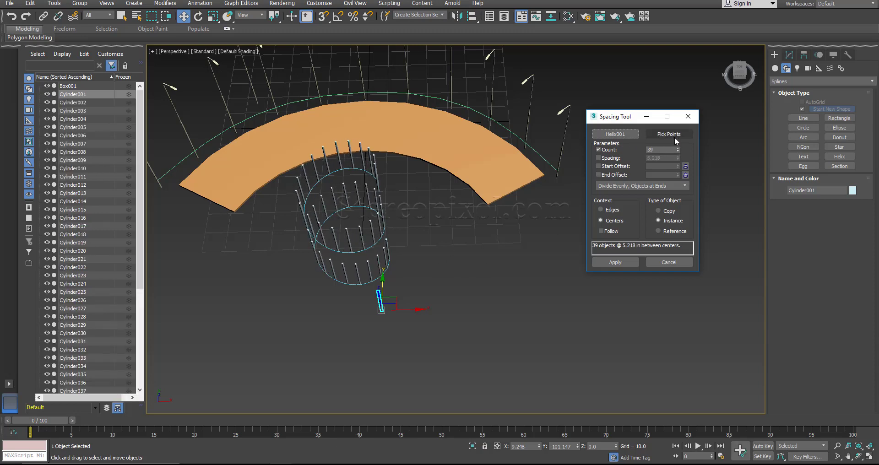
pyautogui.click(615, 262)
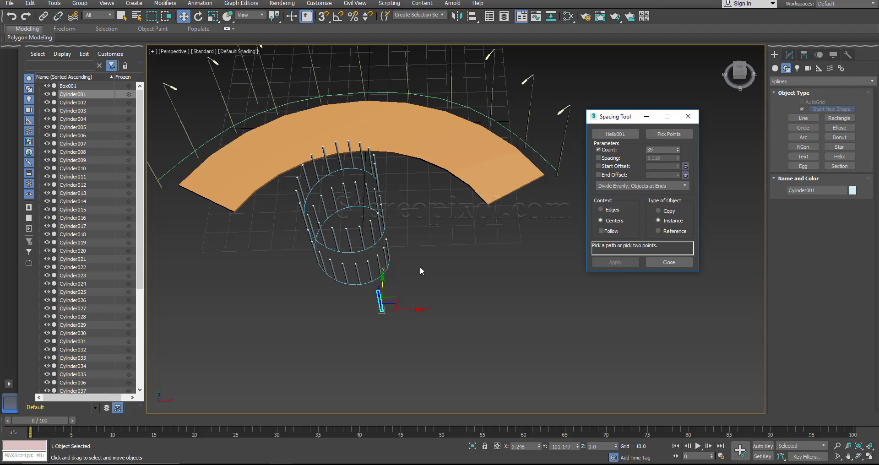
pyautogui.click(661, 259)
# - Move Helix001 up in Z so it sits on the baluster tops
pyautogui.keyDown('alt'); pyautogui.moveTo(413, 287); pyautogui.dragTo(469, 243, button='middle'); pyautogui.keyUp('alt')
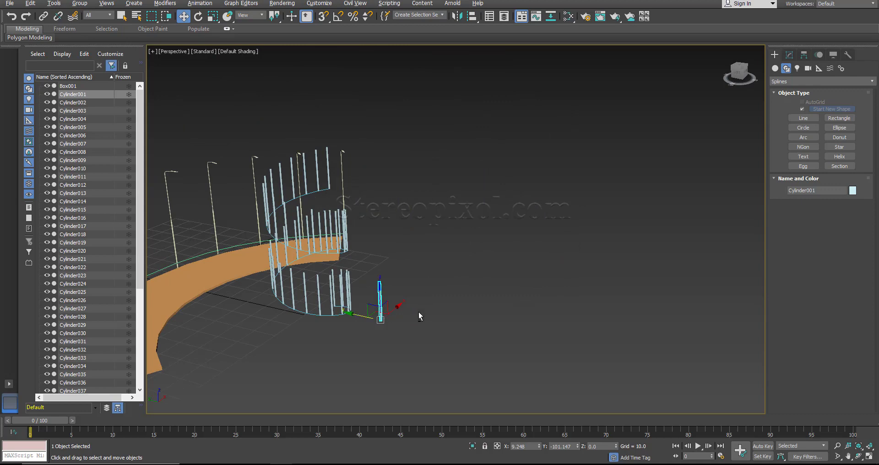
pyautogui.keyDown('alt'); pyautogui.moveTo(418, 312); pyautogui.dragTo(441, 289, button='middle'); pyautogui.keyUp('alt')
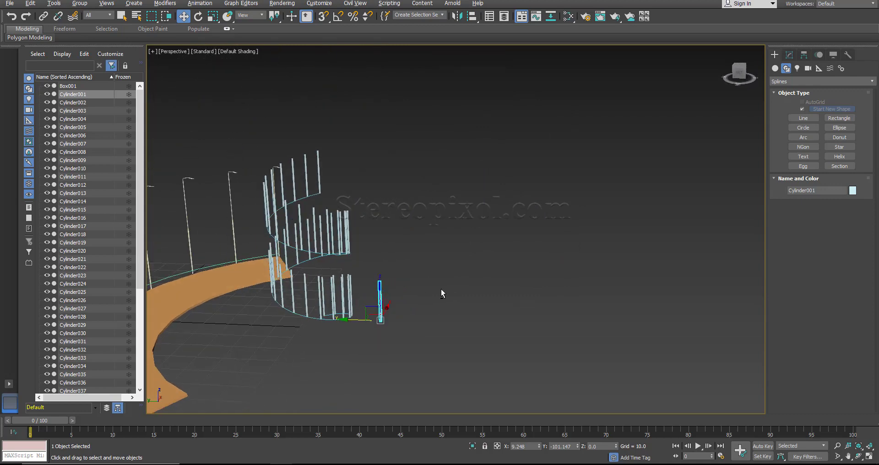
pyautogui.click(314, 319)
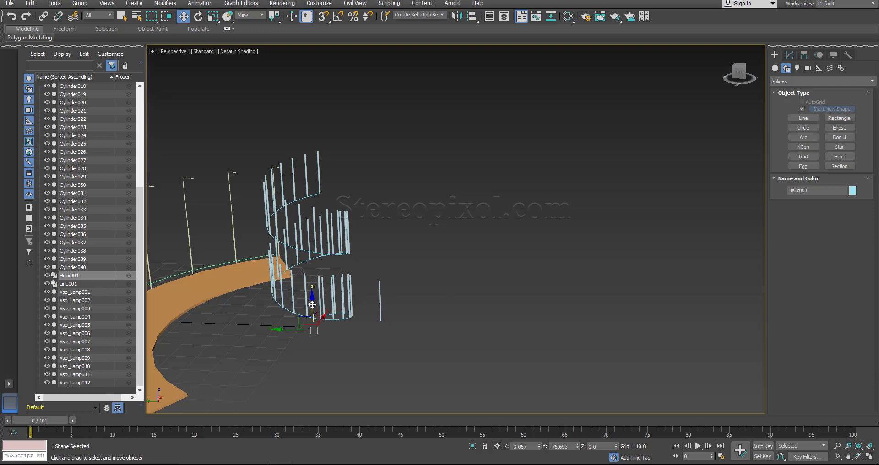
pyautogui.moveTo(313, 305); pyautogui.dragTo(313, 260)
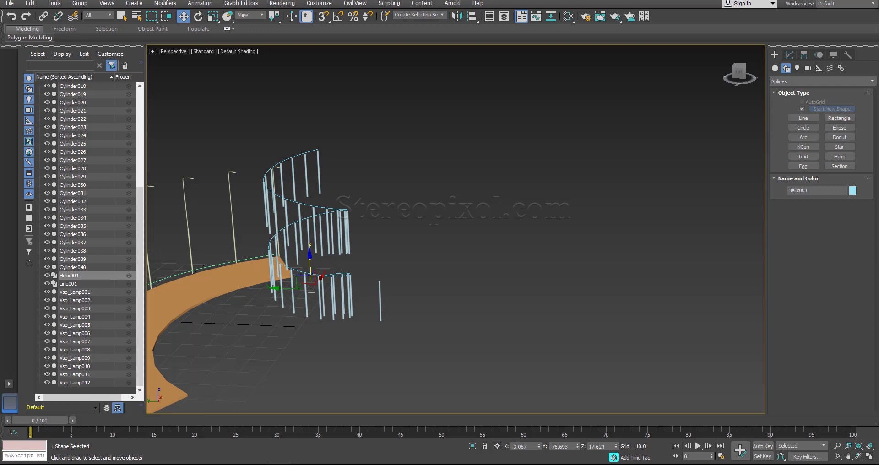
# - Enable In Viewport in the helix's Rendering rollout so it shows as a 1.0-thick tube
pyautogui.click(789, 55)
pyautogui.click(800, 195)
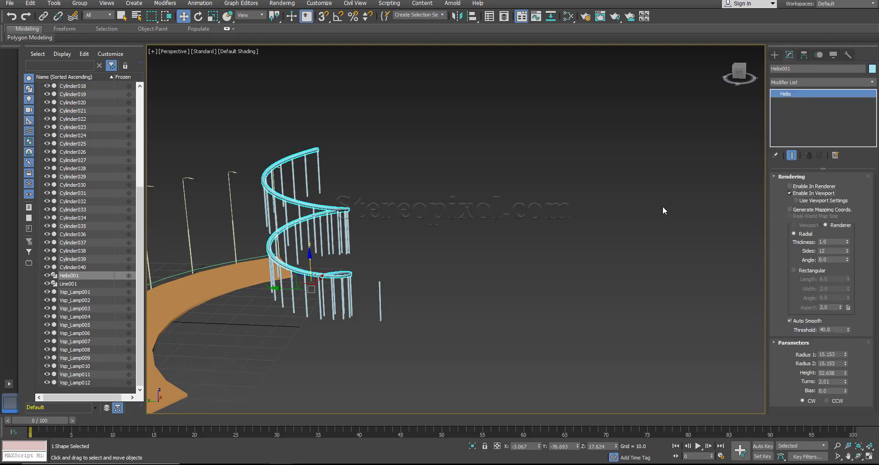
pyautogui.click(489, 244)
pyautogui.keyDown('alt'); pyautogui.moveTo(431, 257); pyautogui.dragTo(391, 288, button='middle'); pyautogui.keyUp('alt')
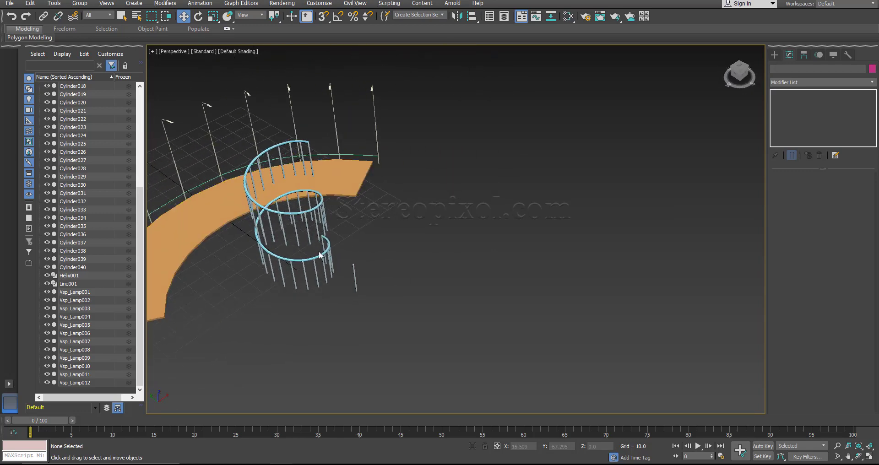
pyautogui.moveTo(379, 228); pyautogui.dragTo(522, 249, button='middle')
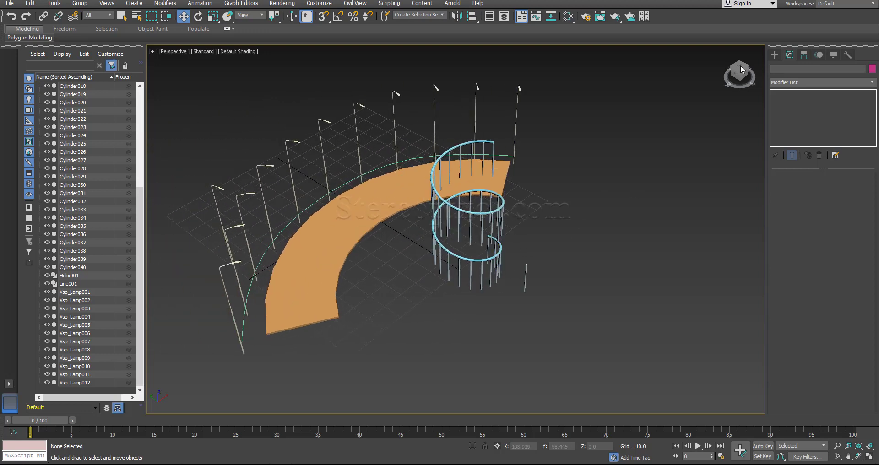
pyautogui.click(776, 56)
# - In the four-view Top view, select the helix and balusters and move them along Y toward the road
pyautogui.hotkey('alt', 'w')
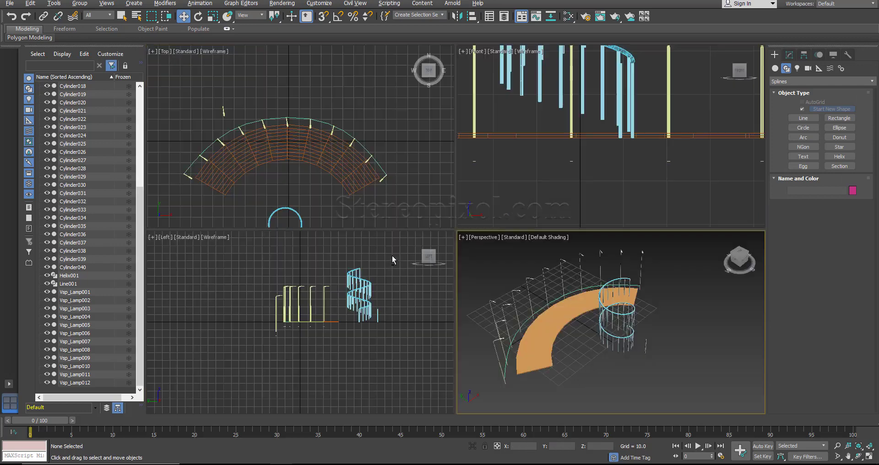
pyautogui.moveTo(317, 195); pyautogui.dragTo(328, 149, button='middle')
pyautogui.moveTo(274, 156); pyautogui.dragTo(337, 218)
pyautogui.moveTo(303, 153)
pyautogui.mouseDown()
pyautogui.moveTo(300, 167)
pyautogui.moveTo(303, 151)
pyautogui.mouseUp()
# - Maximize the Perspective view with Alt+W and frame the repositioned railing
pyautogui.rightClick(633, 346)
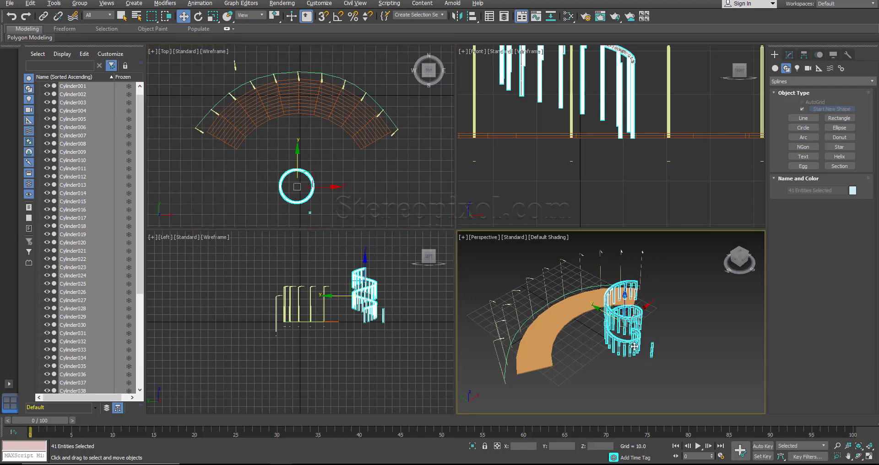
pyautogui.hotkey('alt', 'w')
pyautogui.scroll(3, 566, 337)
pyautogui.keyDown('alt'); pyautogui.moveTo(562, 342); pyautogui.dragTo(451, 331, button='middle'); pyautogui.keyUp('alt')
pyautogui.moveTo(570, 333); pyautogui.dragTo(528, 293, button='middle')
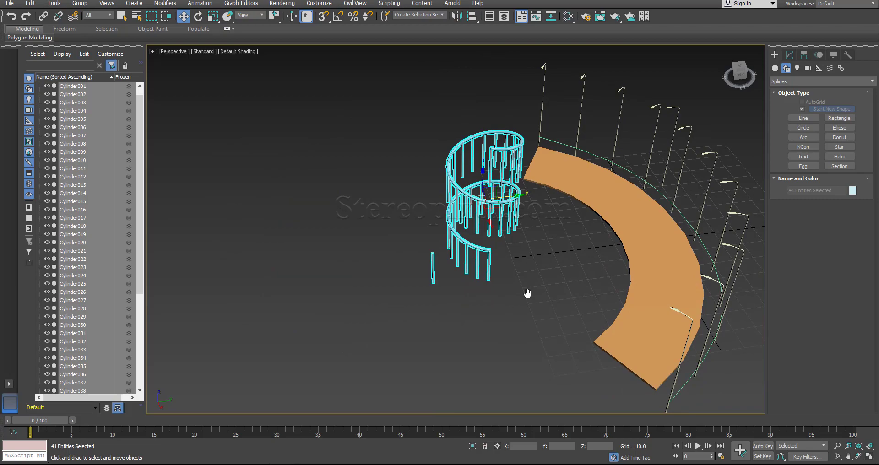